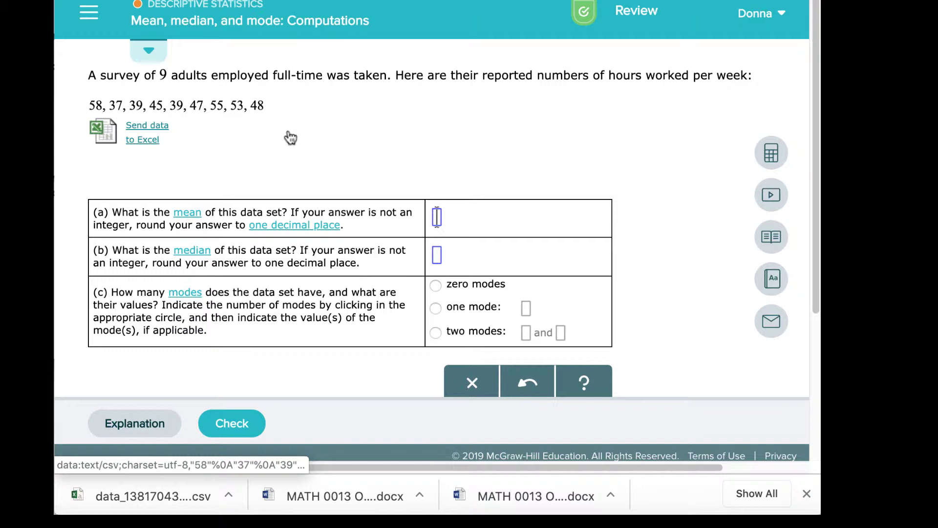
- Load the survey data line into the ALEKS calculator, then download the values as a CSV file
double_click(96, 106)
left_click_drag(95, 106, 260, 105)
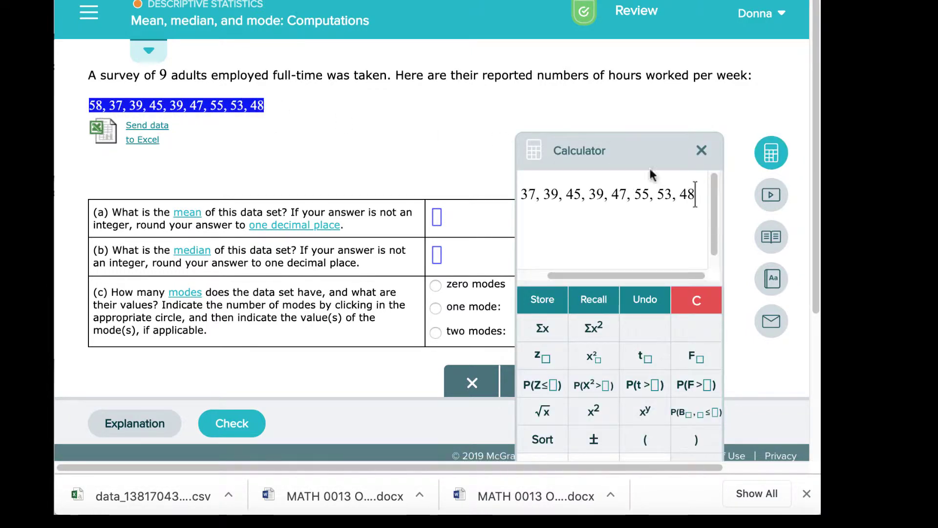
left_click_drag(645, 155, 618, 22)
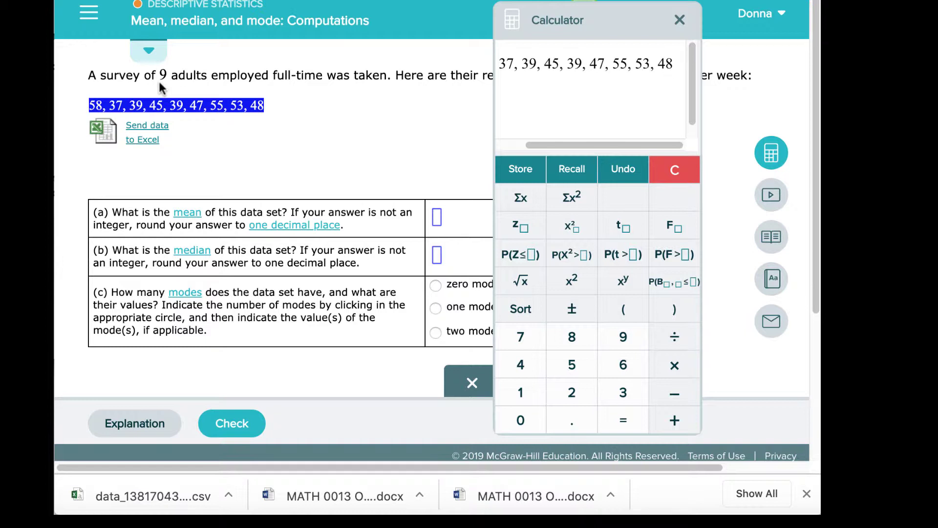
left_click(286, 148)
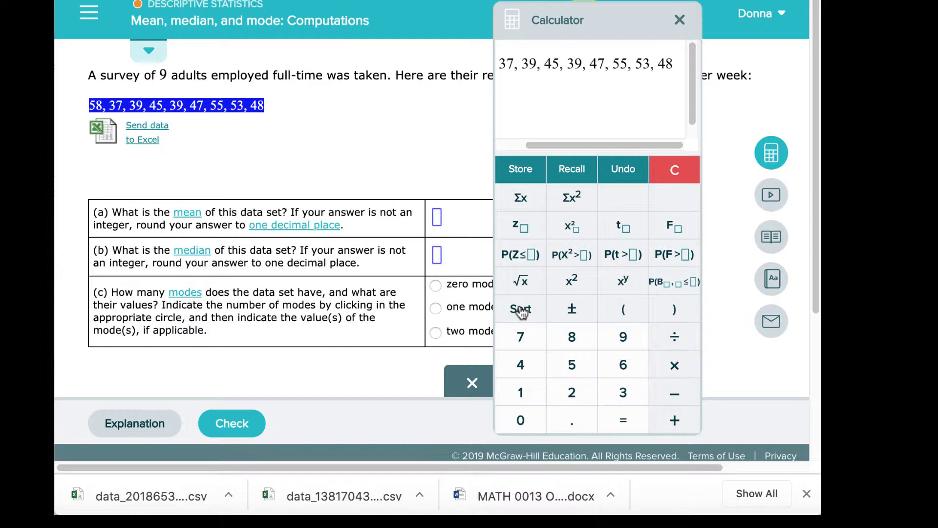
- Close the calculator, send the data to Excel, and open the downloaded CSV listing 58 through 48
left_click(679, 20)
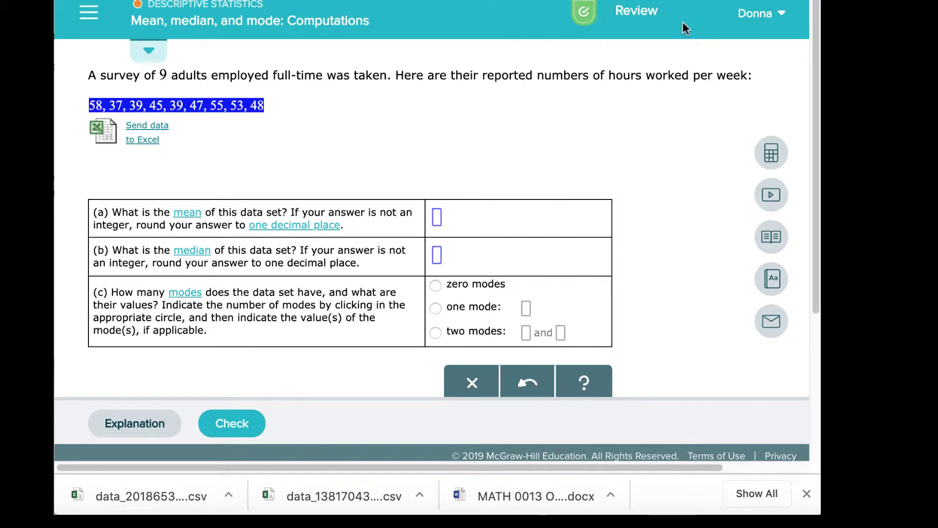
left_click(157, 139)
left_click(156, 139)
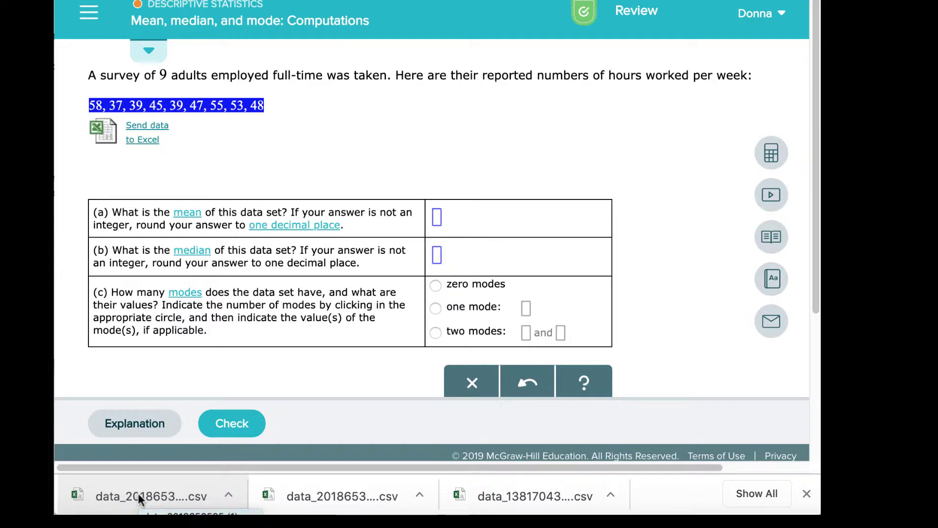
left_click(137, 493)
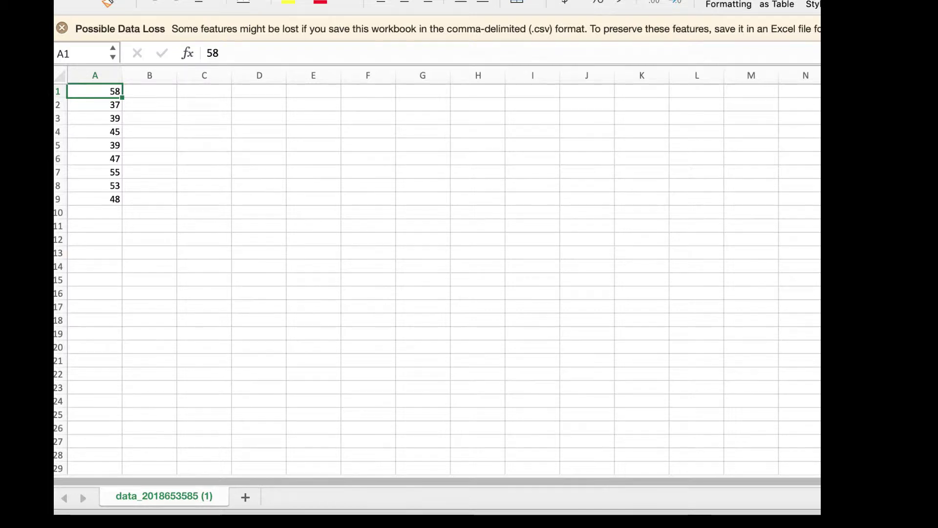
- Log into mySierra with username, password and the phone verification code to reach the Home page
key("super+Tab")
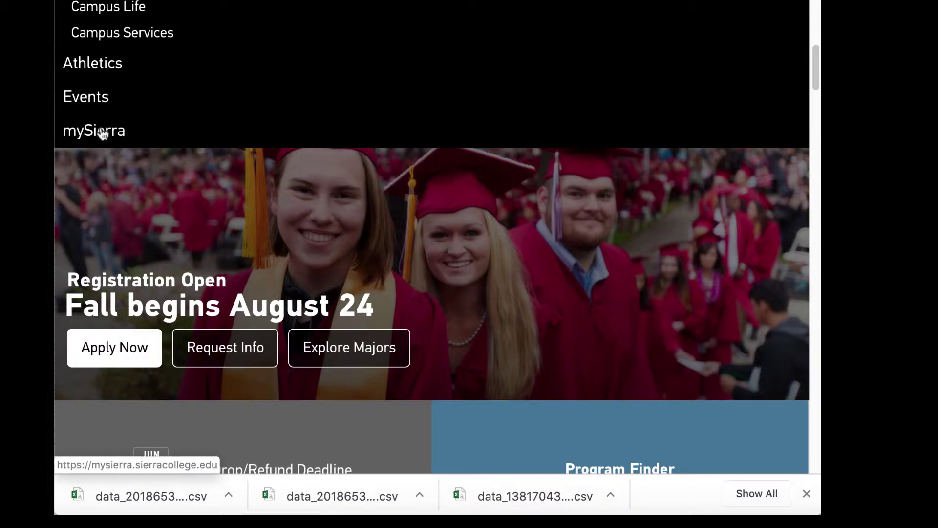
left_click(101, 133)
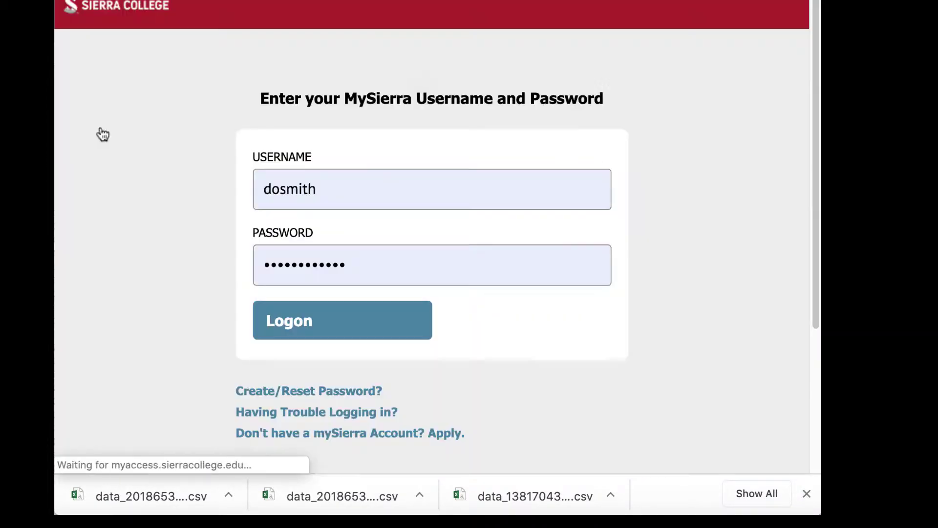
left_click(312, 321)
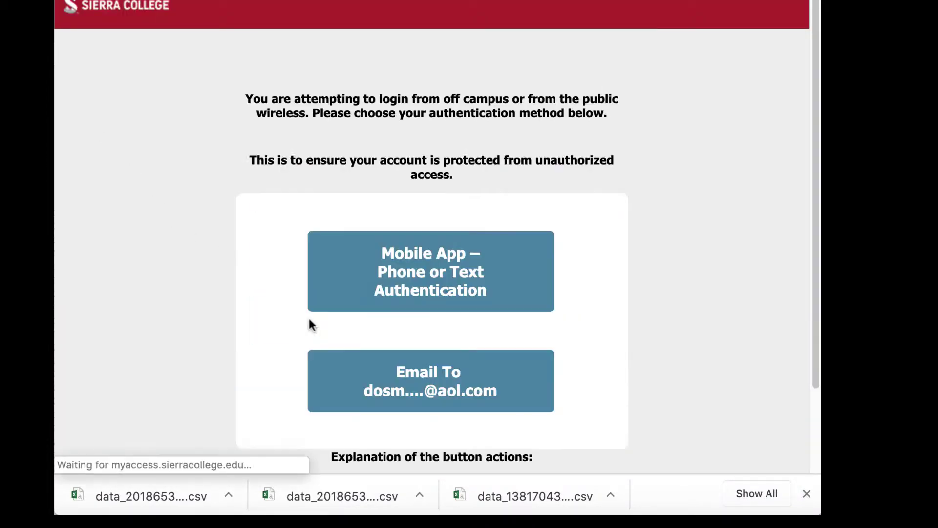
left_click(393, 298)
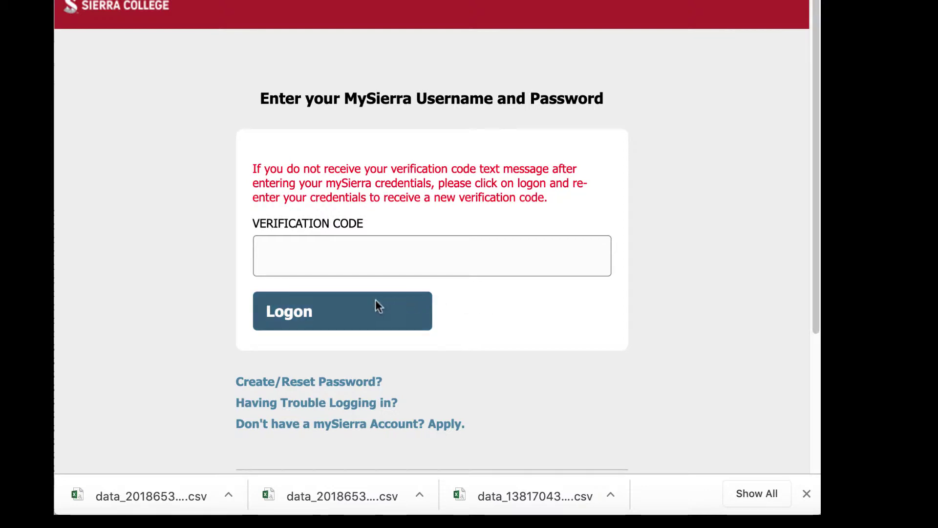
left_click(330, 259)
type("123456")
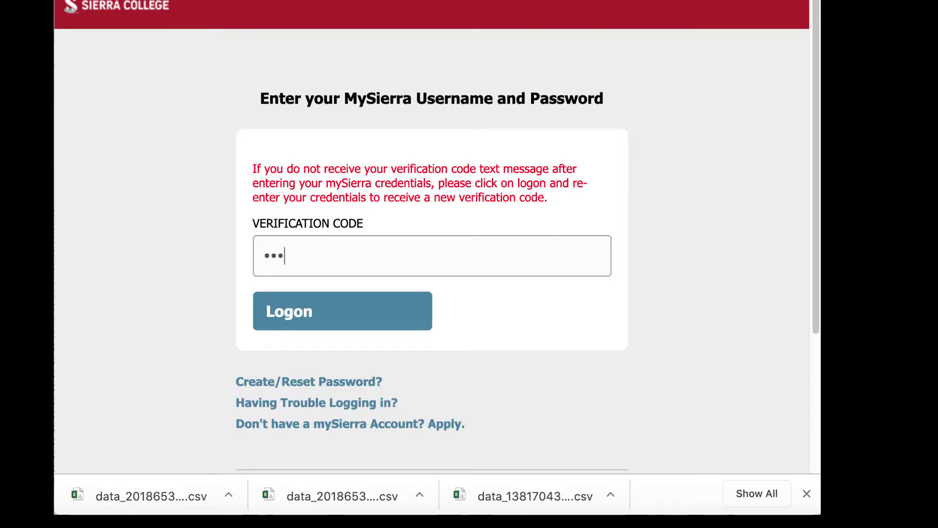
left_click(324, 314)
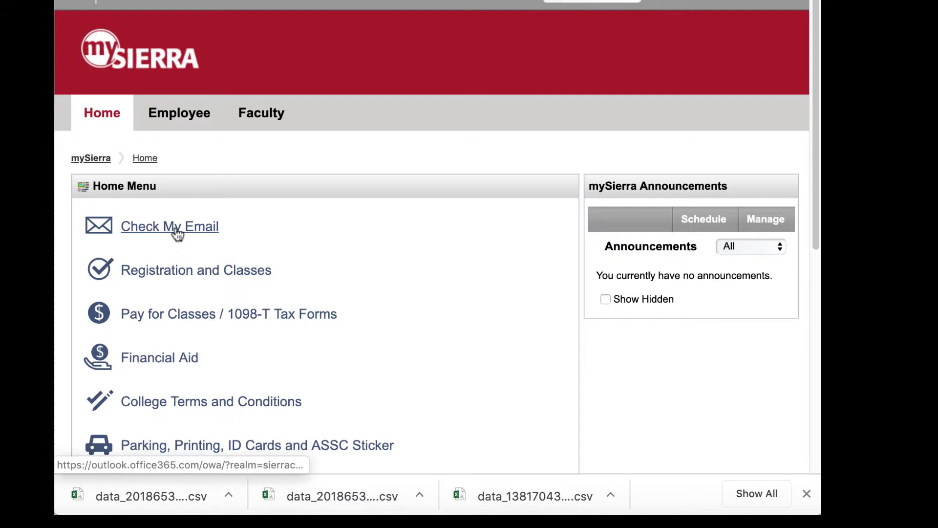
- Open the college email in Outlook and bring up the Office apps list to create an Excel workbook
left_click(176, 230)
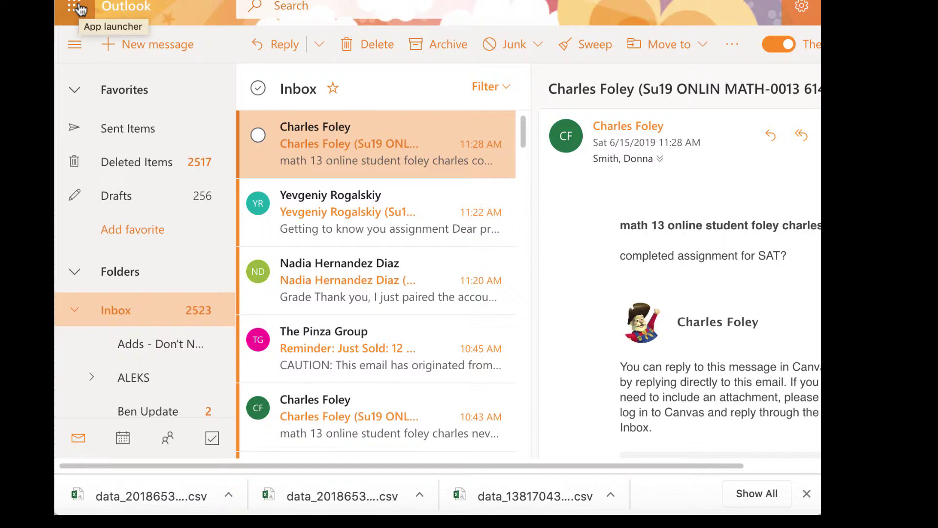
left_click(76, 7)
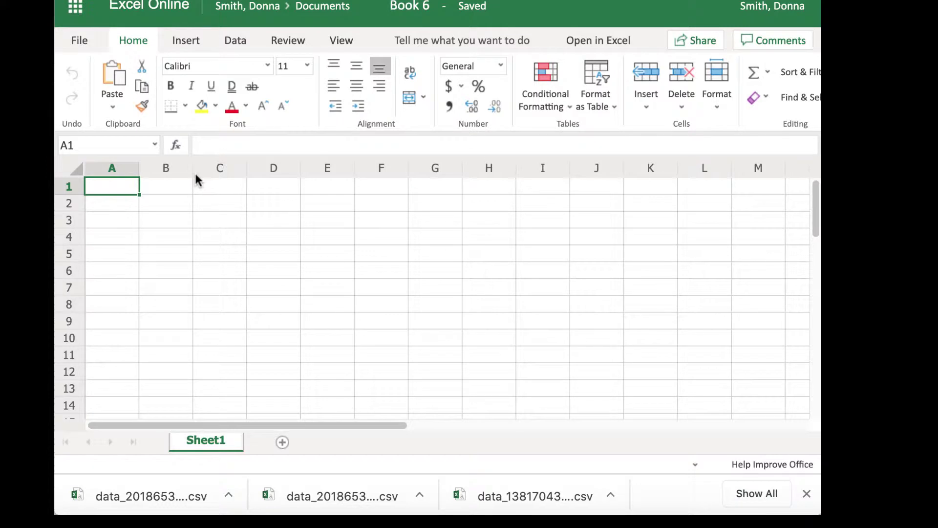
- Open the blank Book 6 workbook from Excel Online in the desktop Excel app
left_click(595, 40)
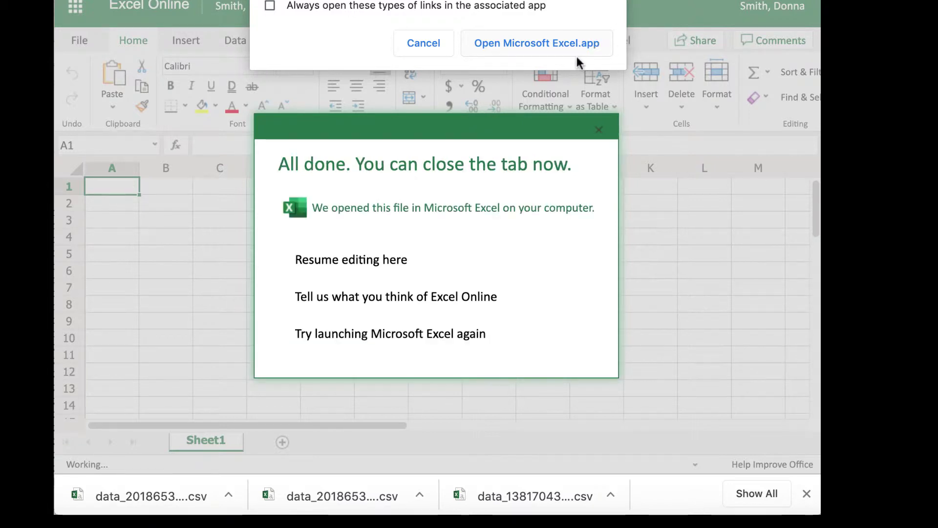
left_click(533, 42)
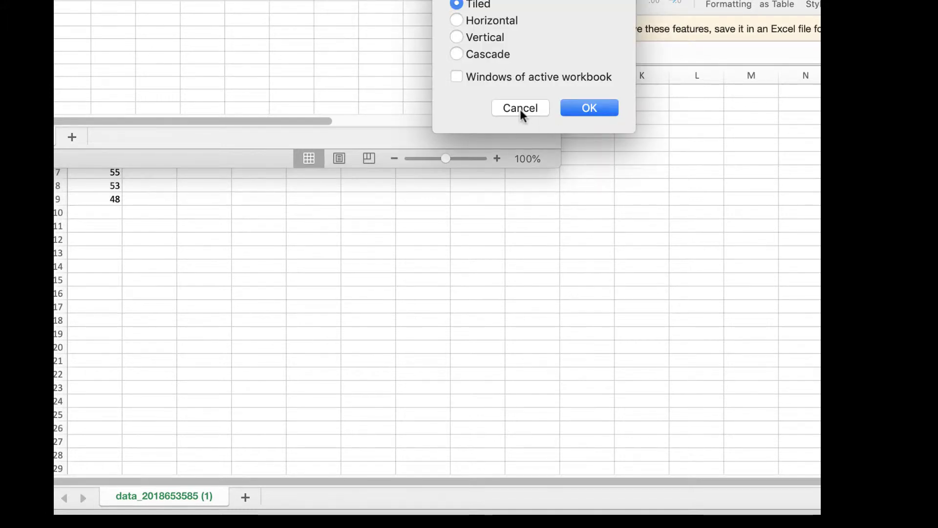
- Cancel the Arrange Windows dialog and drag the Book 6 window aside
left_click(520, 108)
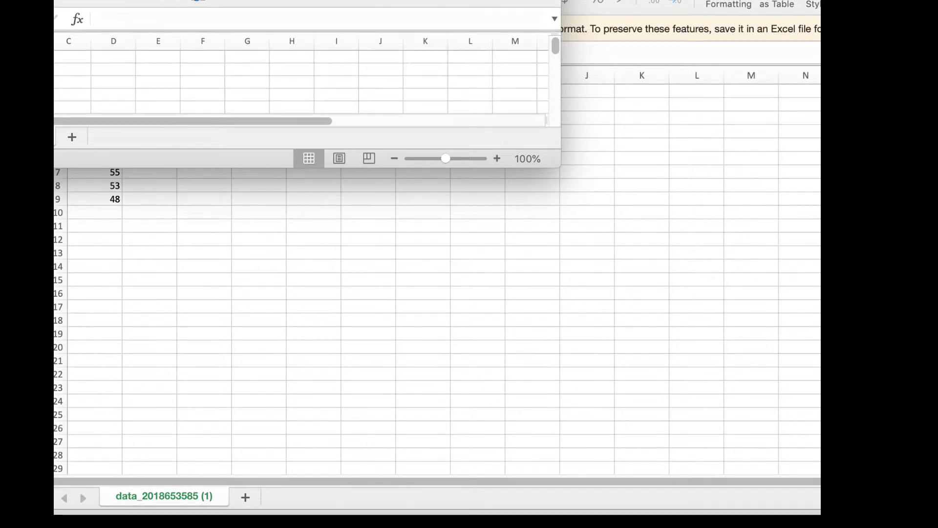
left_click_drag(54, 0, 158, 20)
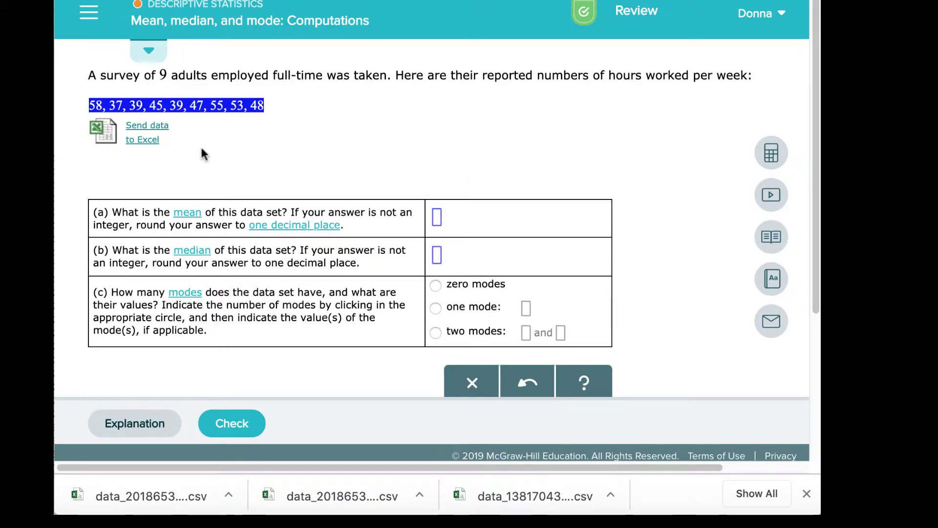
left_click(163, 141)
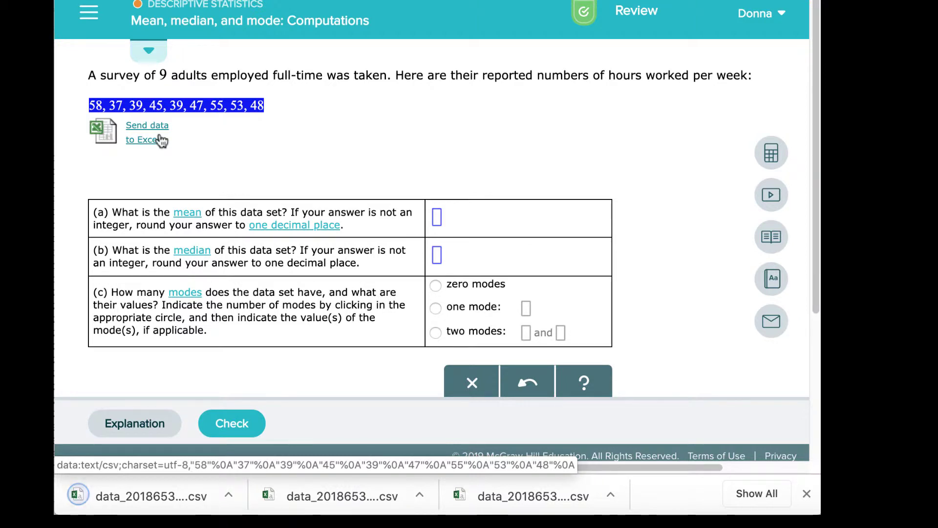
left_click(136, 494)
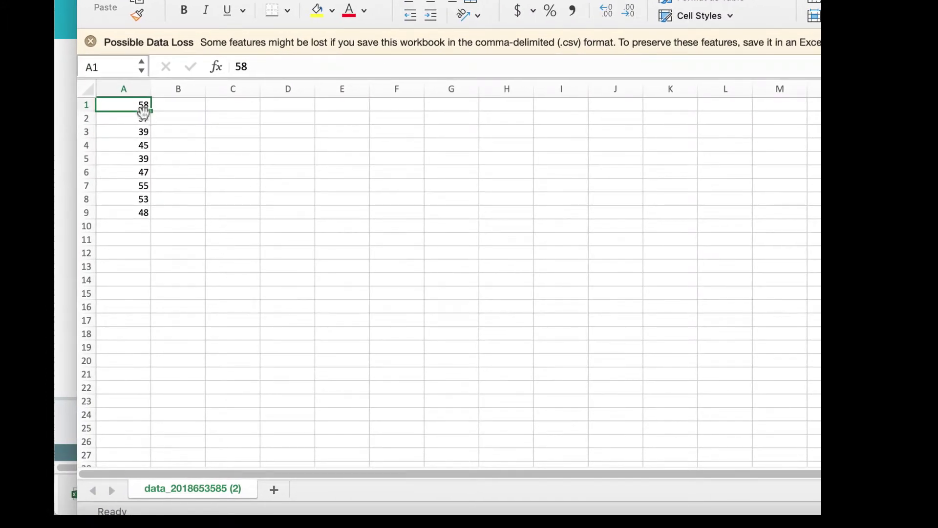
left_click(65, 139)
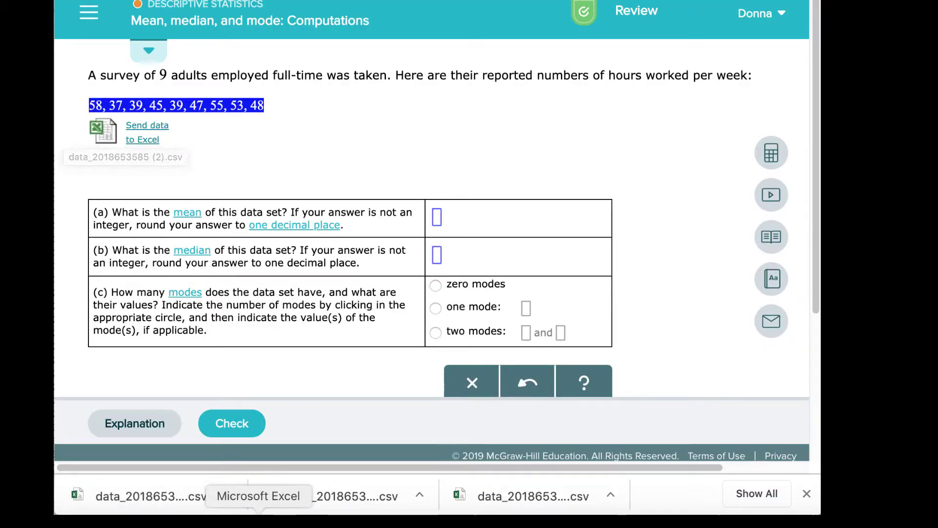
left_click(258, 513)
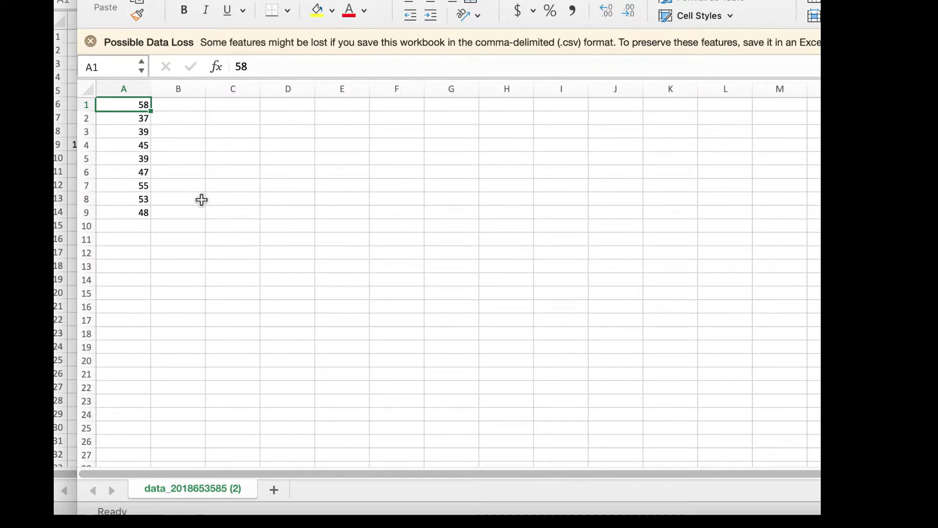
- Start =SUM(A1:A9) in cell A10 from the function list, then edit it in the formula bar
left_click(129, 226)
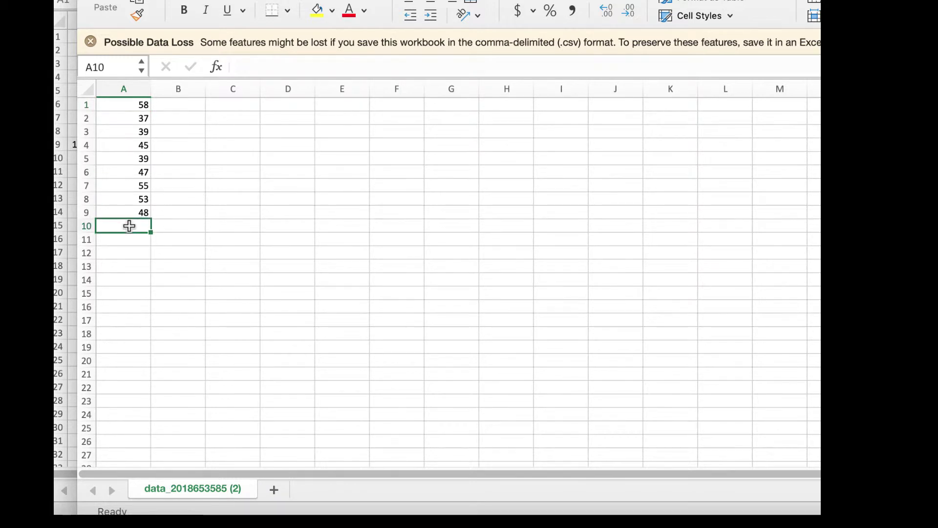
type("=")
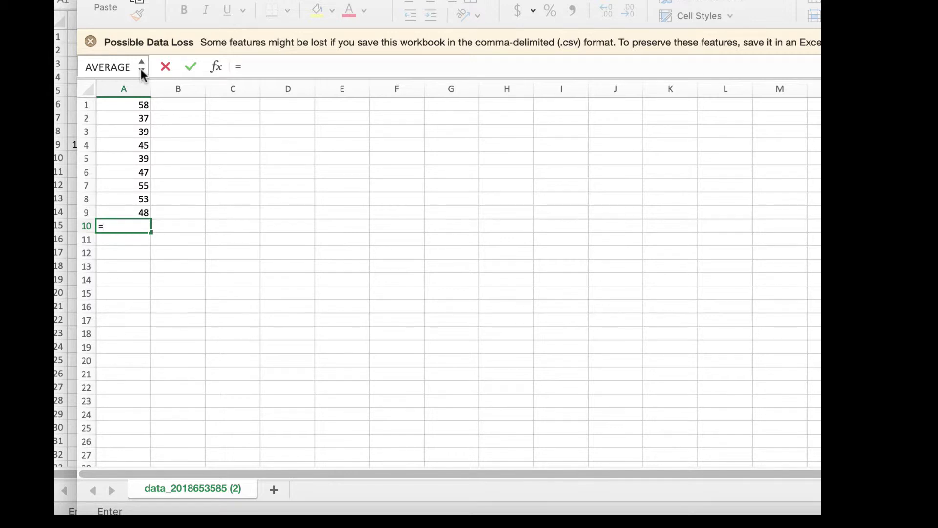
left_click(142, 70)
left_click(131, 105)
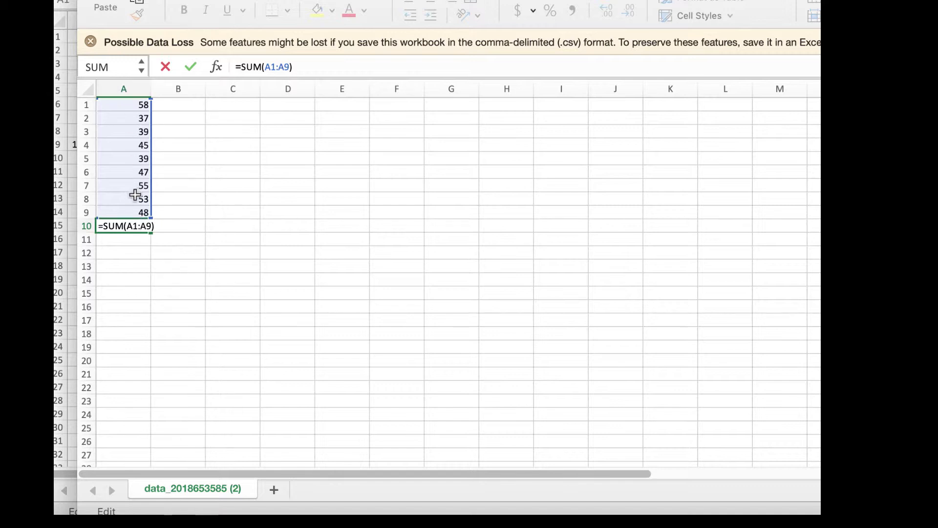
left_click(315, 66)
- Replace A10's formula with =AVERAGE(A1:A9), giving the mean 46.7777778
key("BackSpace")
key("BackSpace")
key("BackSpace")
key("BackSpace")
key("BackSpace")
key("BackSpace")
key("BackSpace")
key("BackSpace")
key("BackSpace")
key("BackSpace")
key("BackSpace")
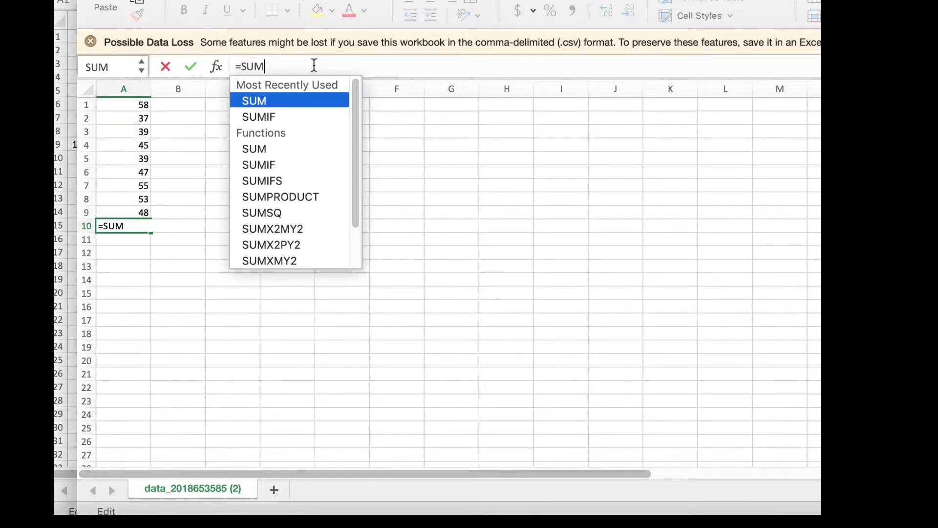
double_click(120, 225)
type("=")
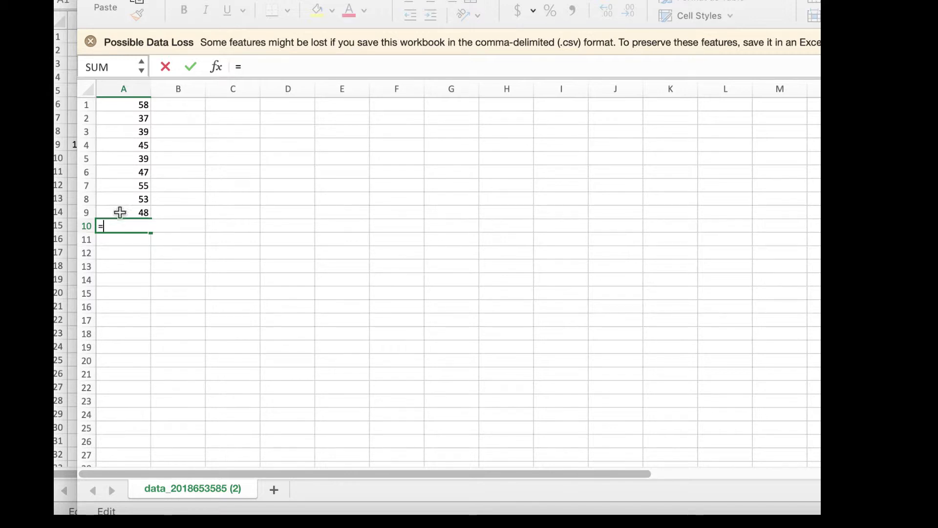
left_click(141, 71)
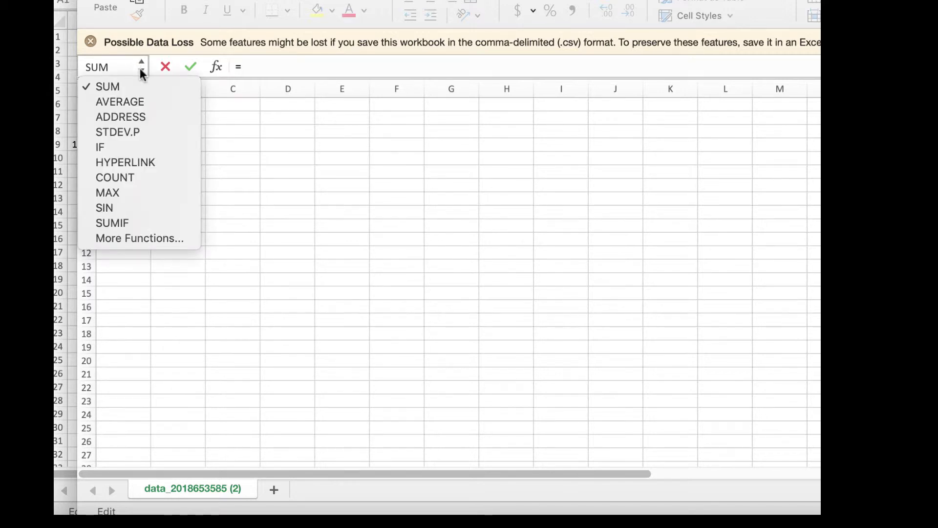
left_click(130, 100)
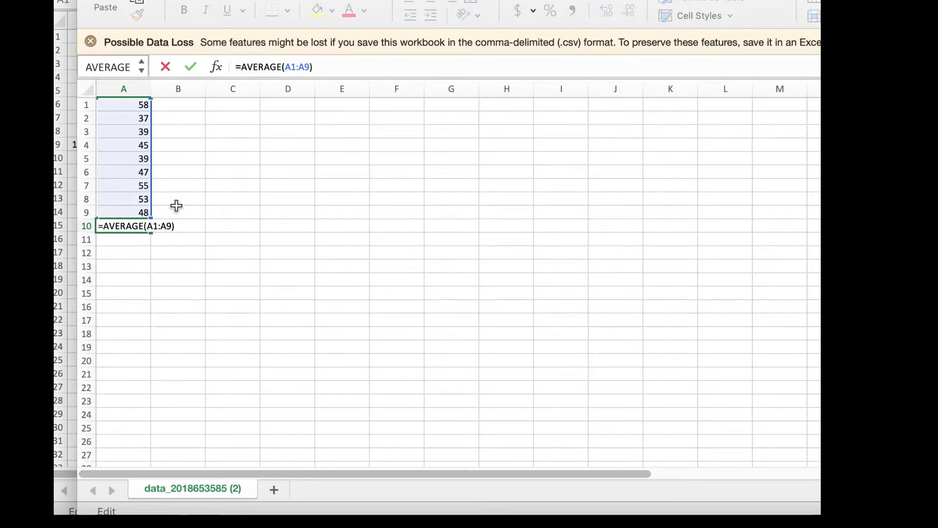
key("Return")
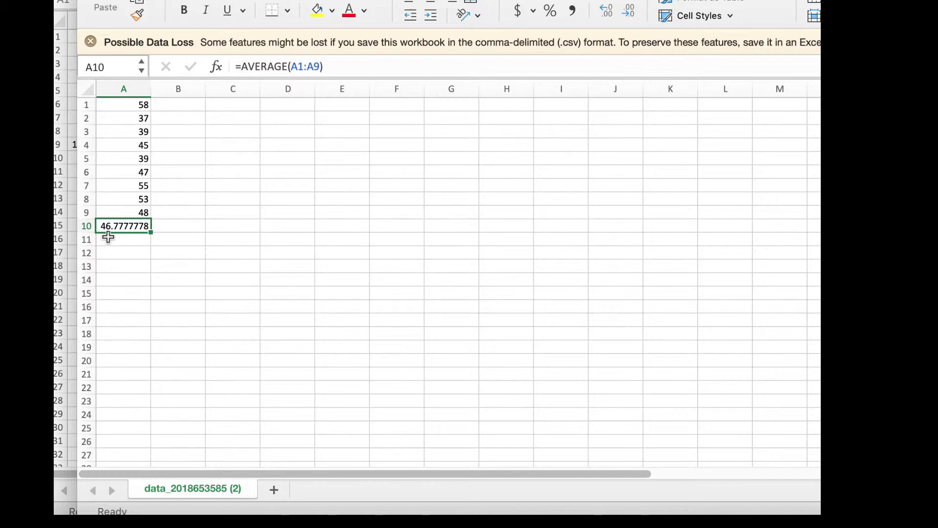
left_click(209, 250)
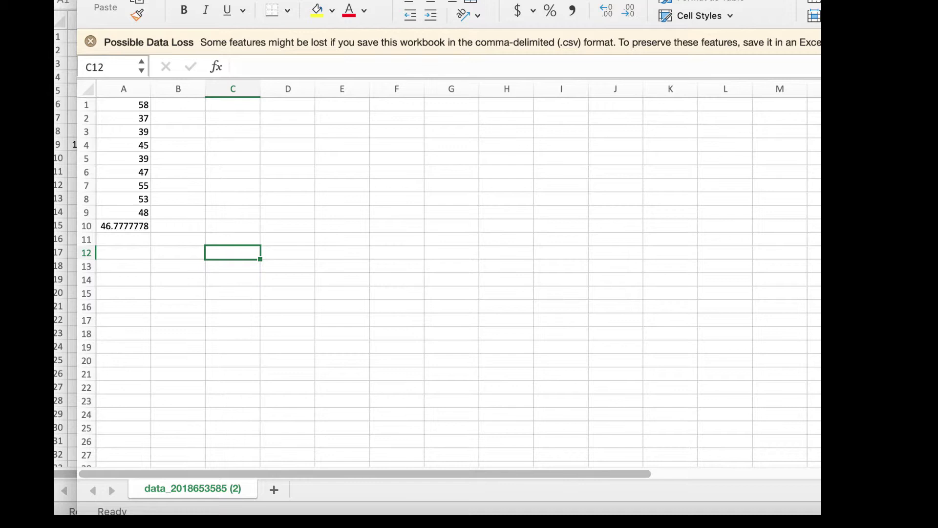
- With the blue pen, mark the rounding digit of 46.7777778 and write 7 ≥ 5
scroll(585, 350, "up", 5)
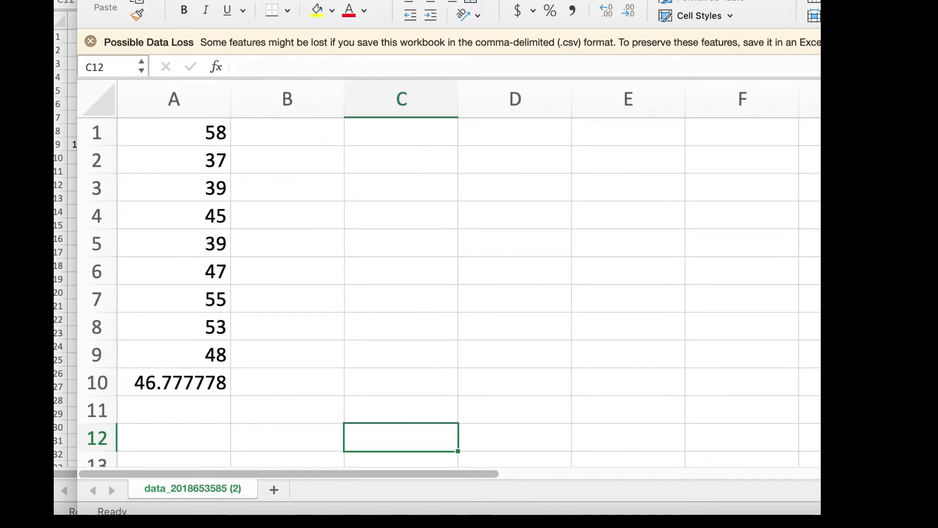
left_click(196, 0)
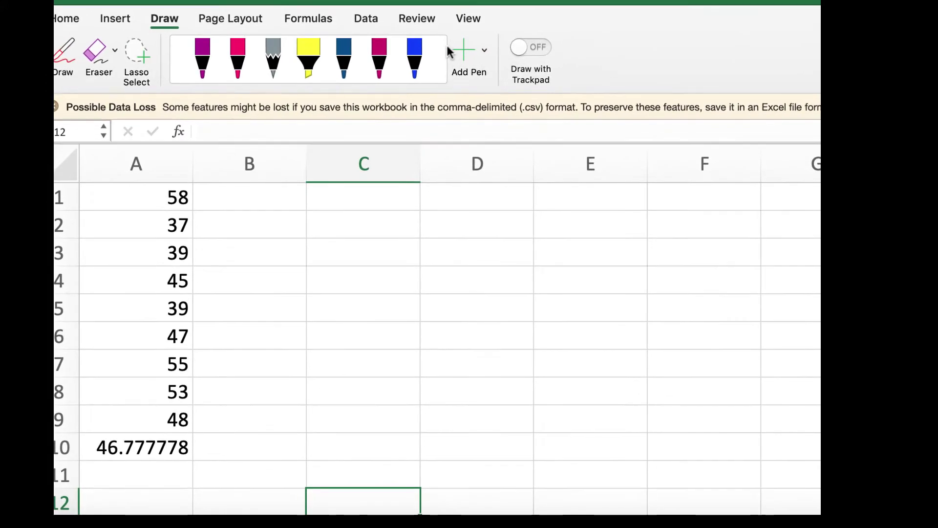
left_click(415, 55)
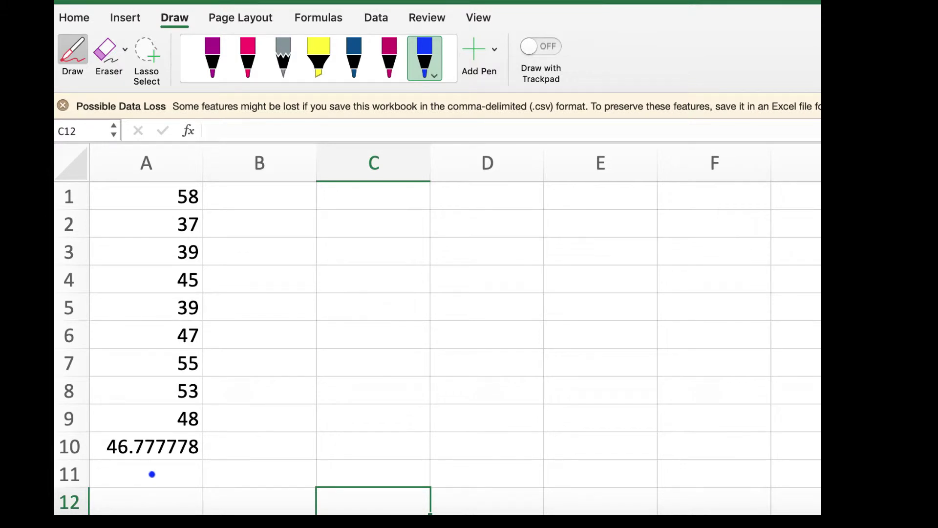
left_click_drag(150, 457, 155, 460)
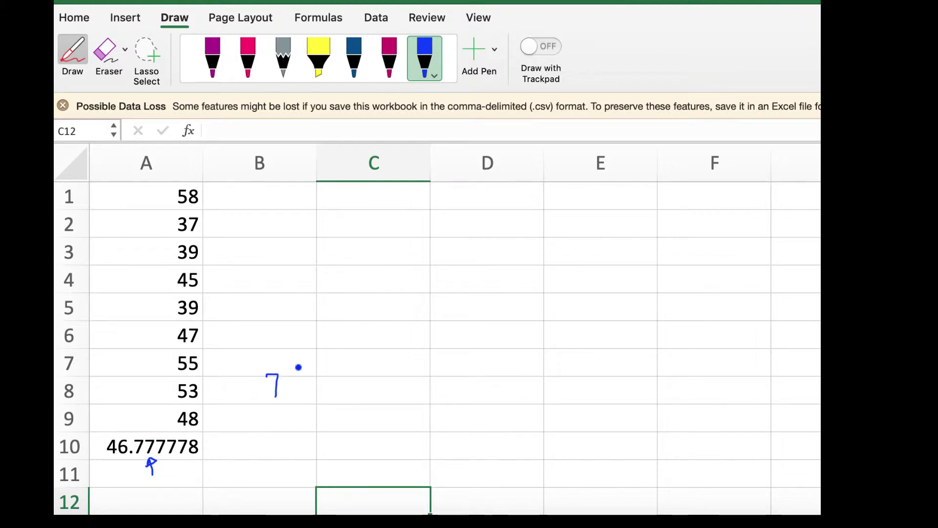
left_click_drag(306, 380, 303, 394)
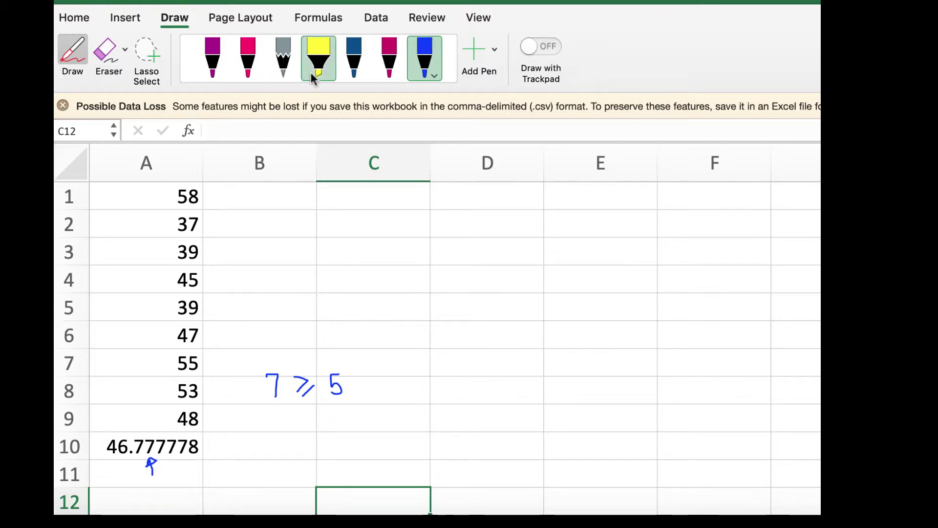
- Write ≈46.8 in pink beside the mean and set the pen to its thinnest size
left_click(248, 57)
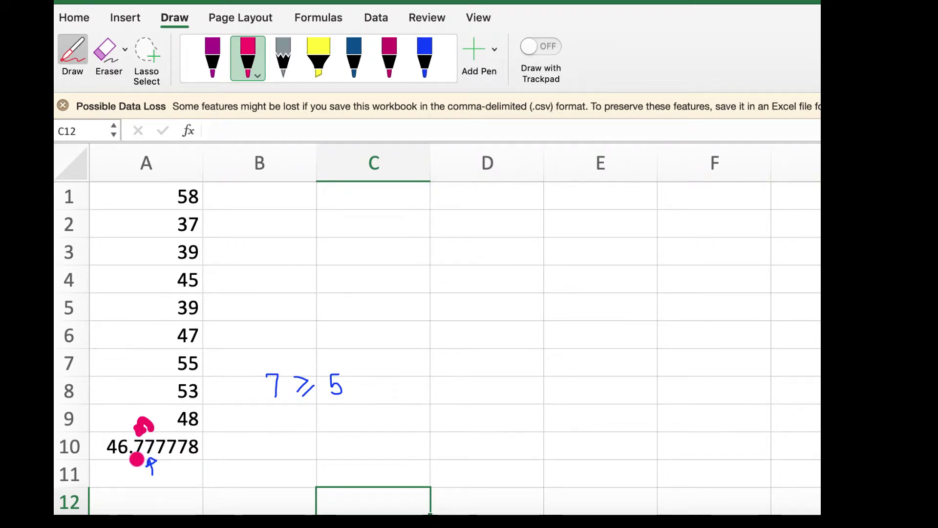
mouse_move(234, 450)
left_mouse_down()
mouse_move(249, 455)
mouse_move(228, 441)
mouse_move(295, 437)
mouse_move(284, 456)
left_mouse_up()
mouse_move(308, 425)
left_mouse_down()
mouse_move(306, 456)
mouse_move(346, 443)
mouse_move(359, 454)
mouse_move(355, 429)
left_mouse_up()
left_click(333, 455)
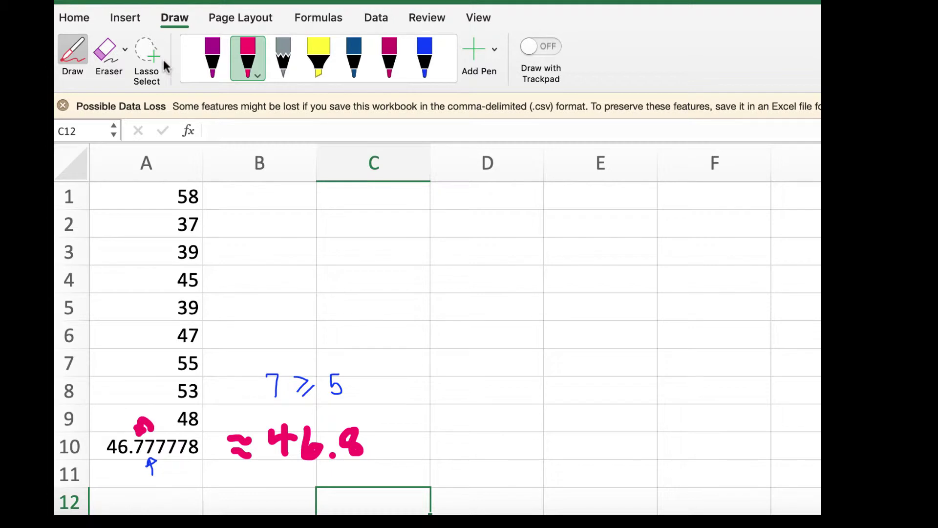
left_click(258, 76)
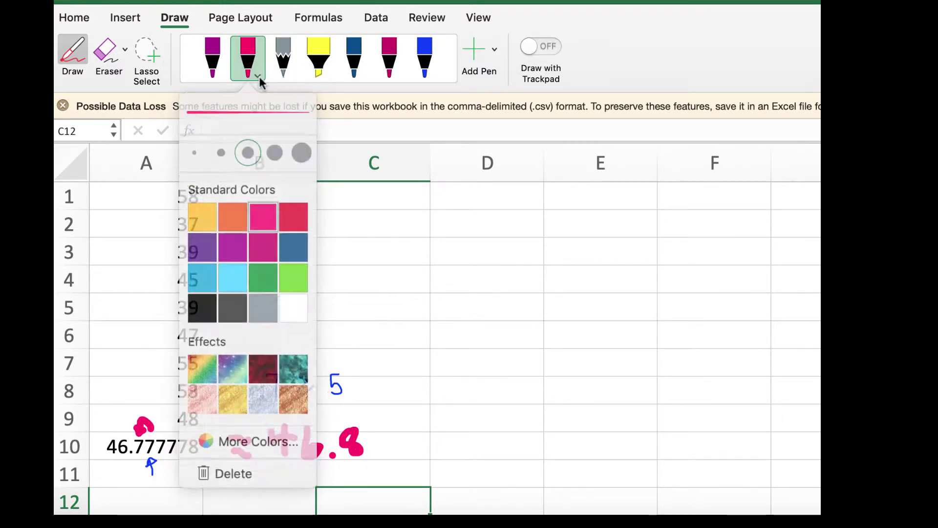
left_click(197, 149)
left_click(466, 308)
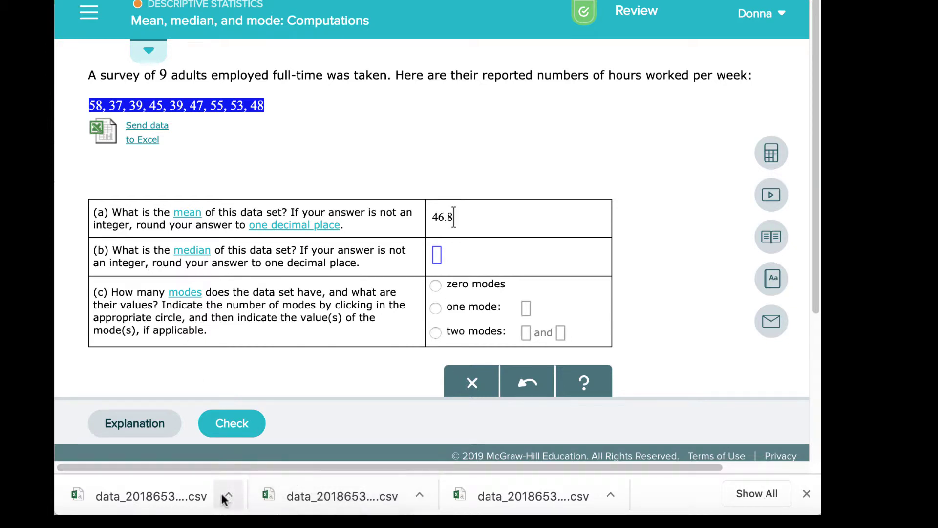
- Bring the Excel data sheet showing 46.777778 back in front of ALEKS
left_click(258, 514)
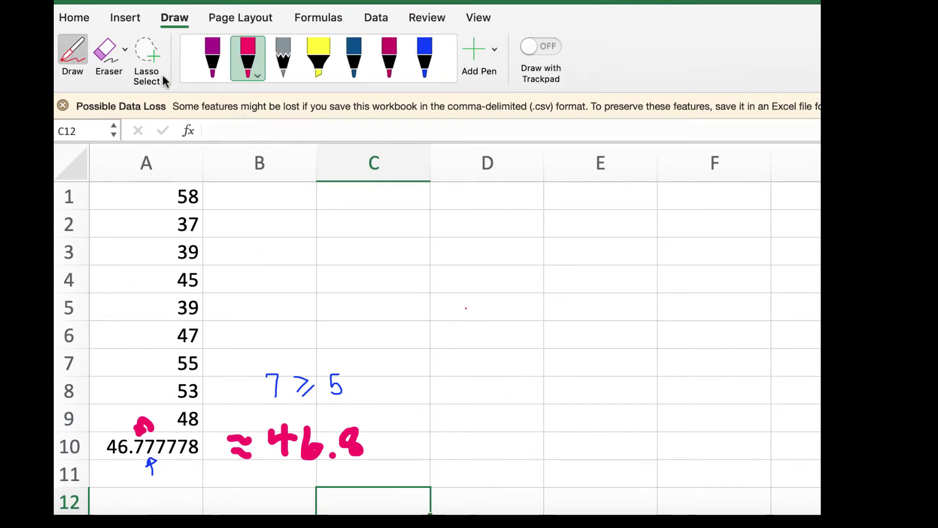
- Erase the ink notes (≈46.8, 7 ≥ 5 and the arrows) with the Draw eraser
left_click(105, 50)
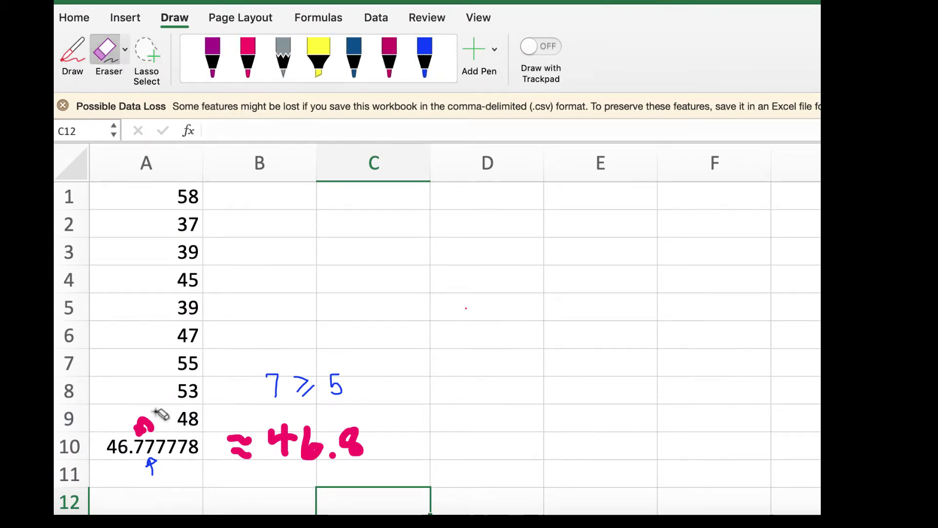
mouse_move(142, 397)
left_mouse_down()
mouse_move(168, 498)
mouse_move(287, 478)
mouse_move(370, 428)
mouse_move(331, 364)
mouse_move(293, 333)
mouse_move(316, 394)
left_mouse_up()
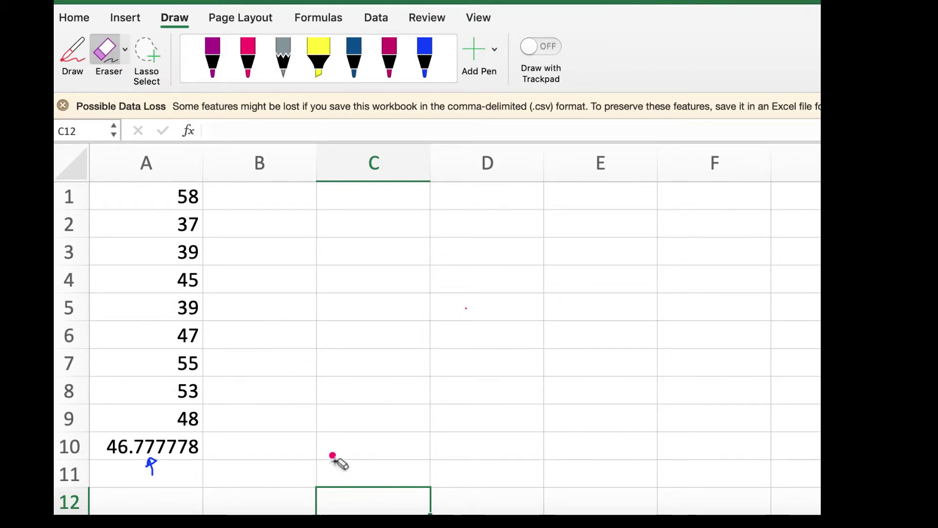
mouse_move(337, 460)
left_mouse_down()
mouse_move(243, 467)
mouse_move(149, 459)
mouse_move(142, 472)
left_mouse_up()
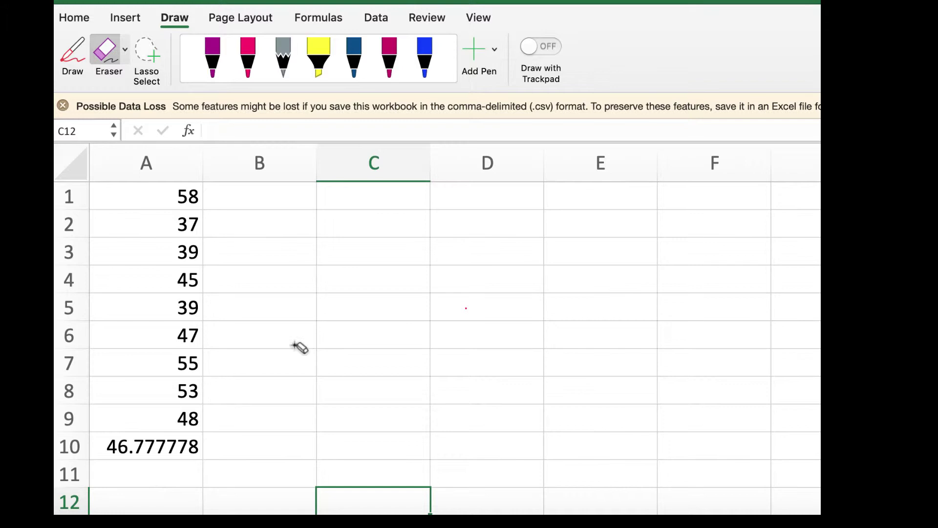
scroll(299, 347, "right", 1)
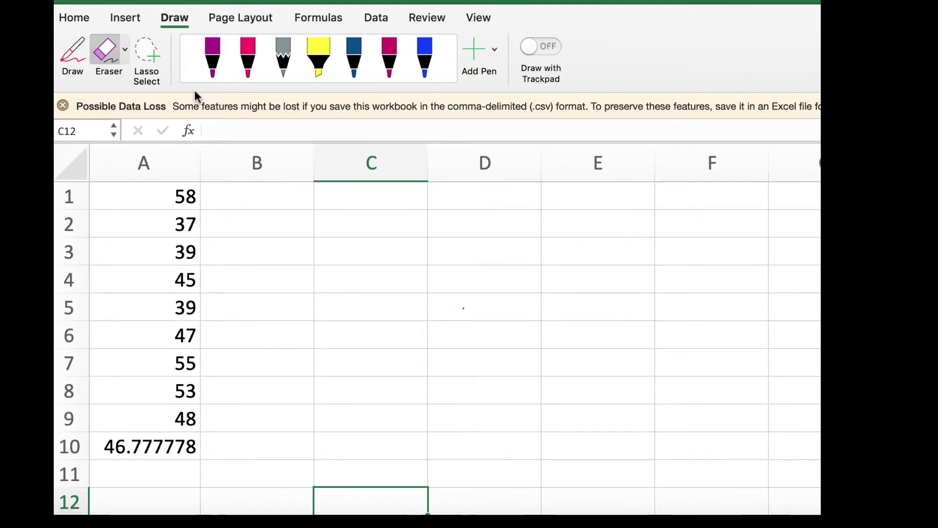
- Turn off inking and select the nine survey values in A1:A9
left_click(74, 50)
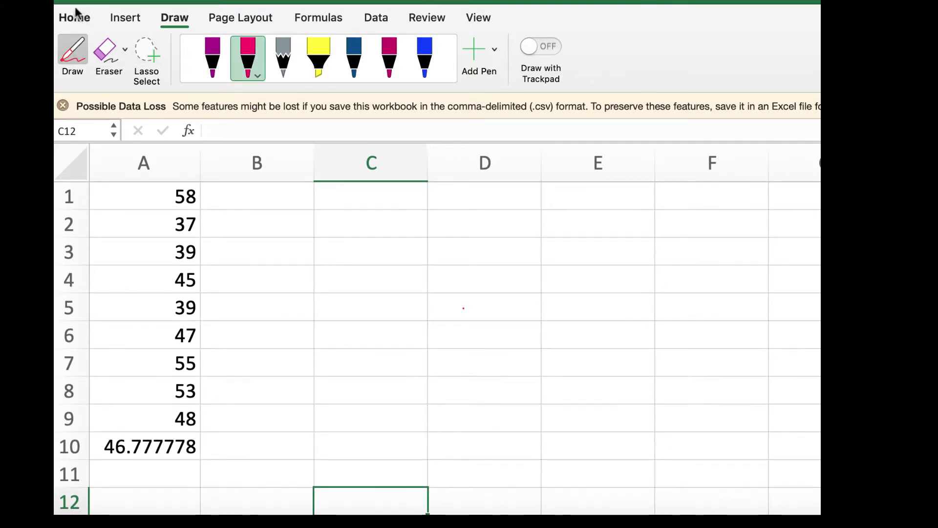
left_click(76, 17)
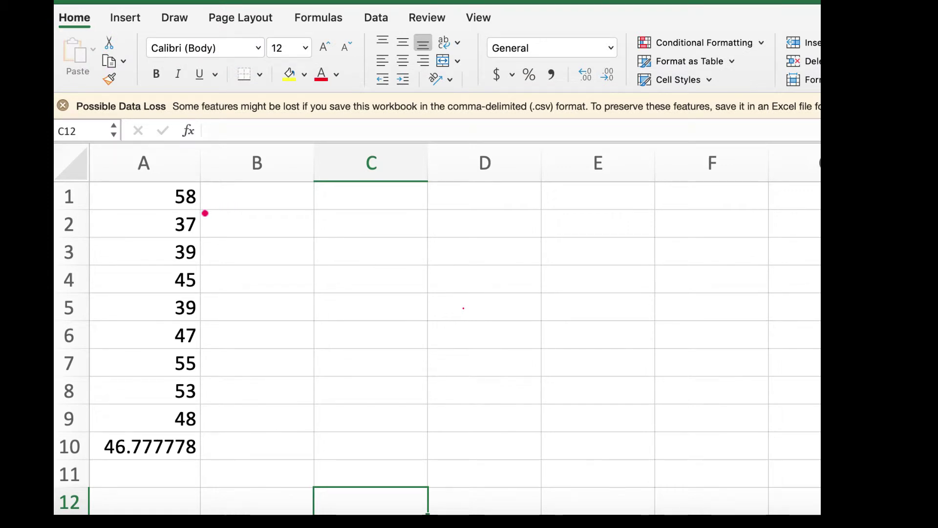
left_click(175, 17)
left_click(74, 57)
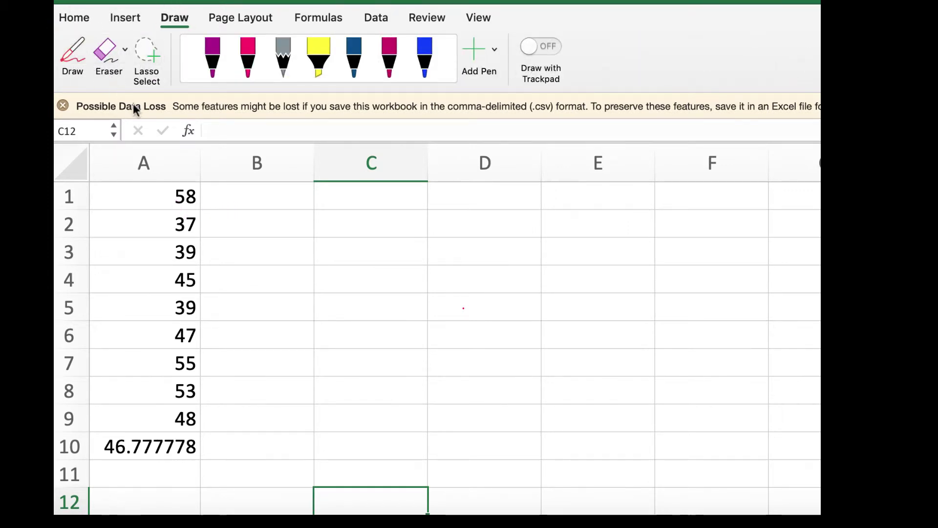
left_click_drag(174, 194, 188, 414)
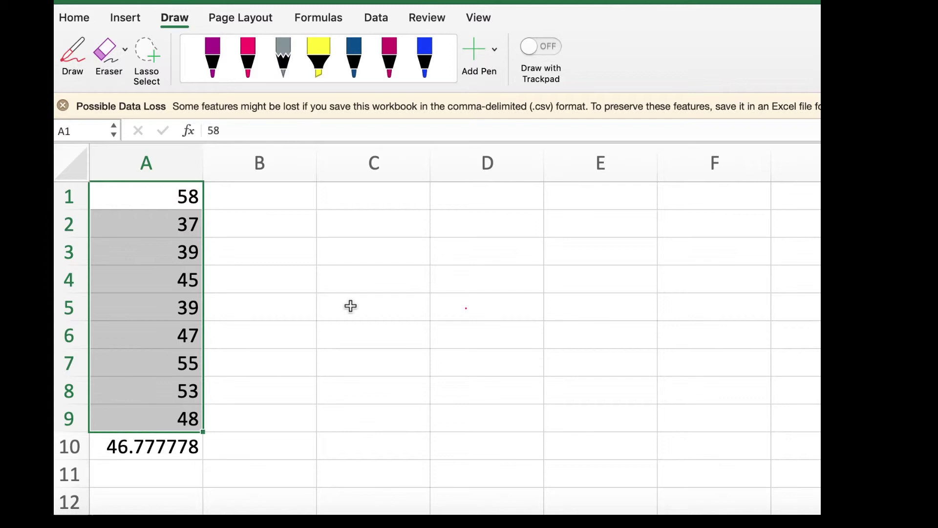
left_click(76, 19)
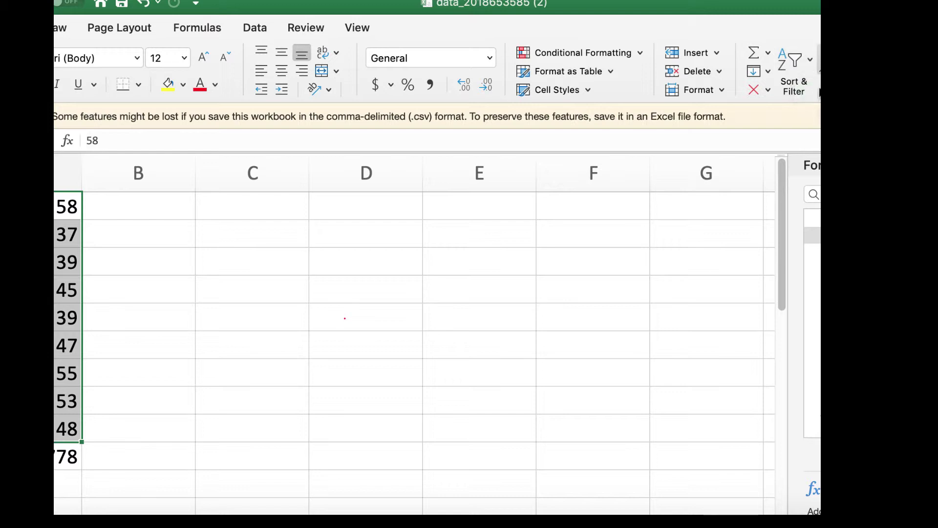
- Dismiss Sort & Filter, then narrow the workbook window and move it right
left_click(810, 60)
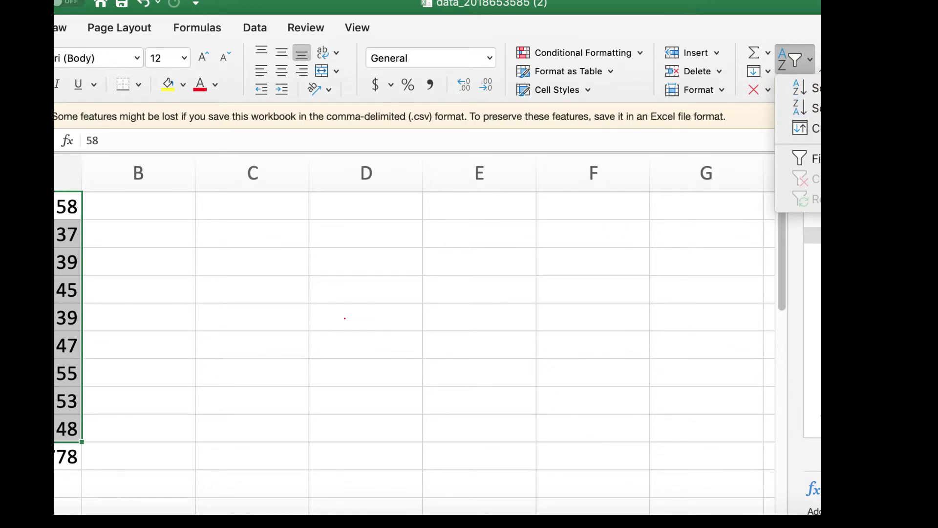
key("Escape")
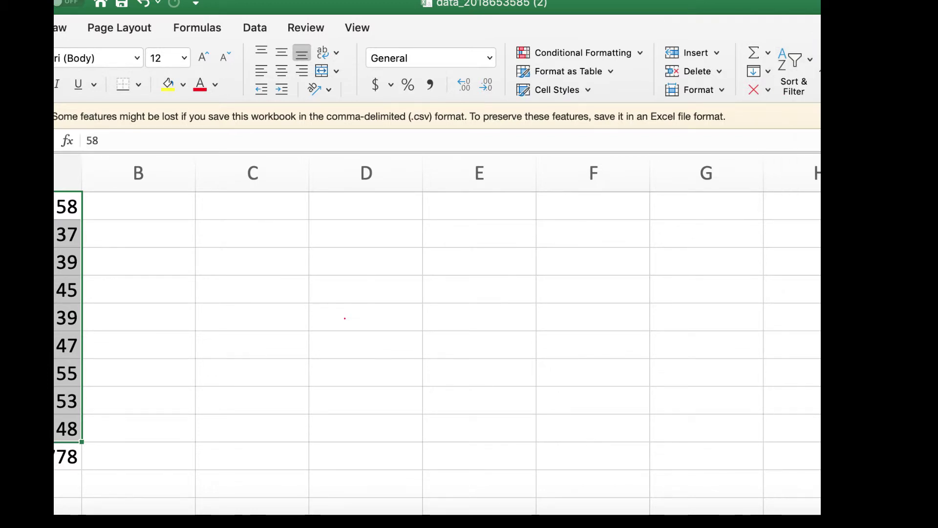
left_click_drag(821, 185, 708, 185)
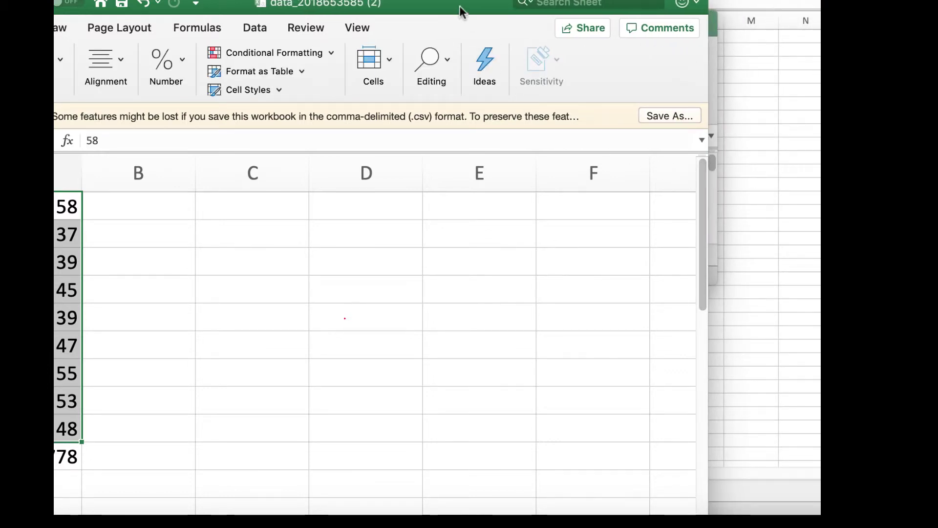
left_click_drag(455, 8, 523, 5)
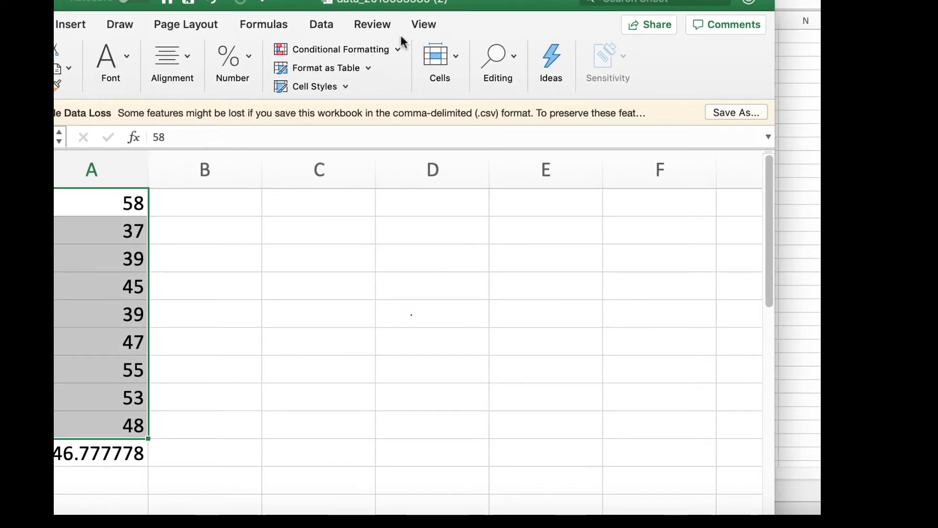
- Sort column A smallest to largest so it runs 37 through 58
left_click(322, 26)
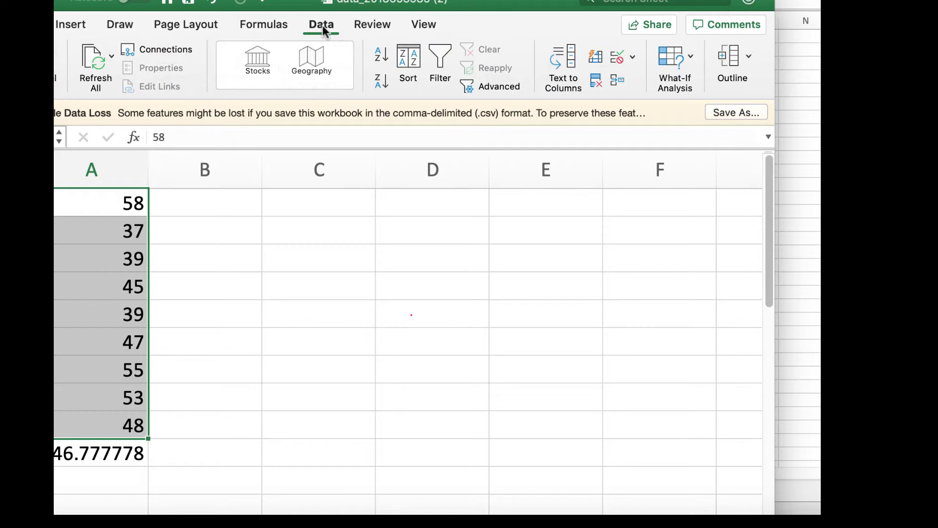
left_click(380, 57)
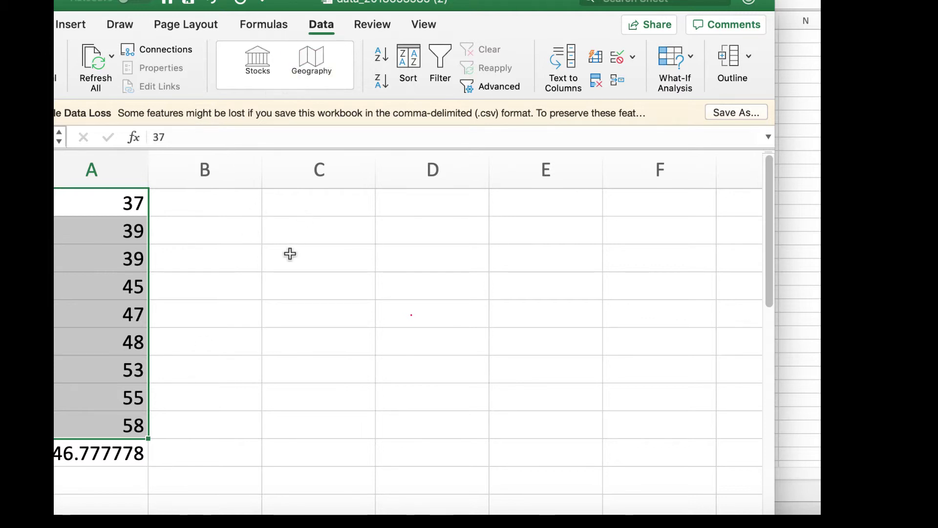
- Enter =9+1 in an empty column C cell to get 10
left_click(300, 223)
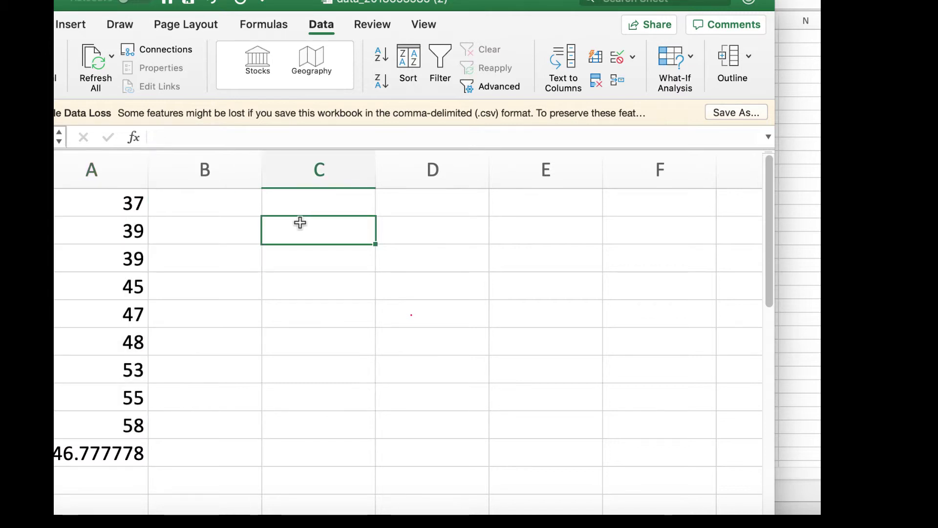
type("9+")
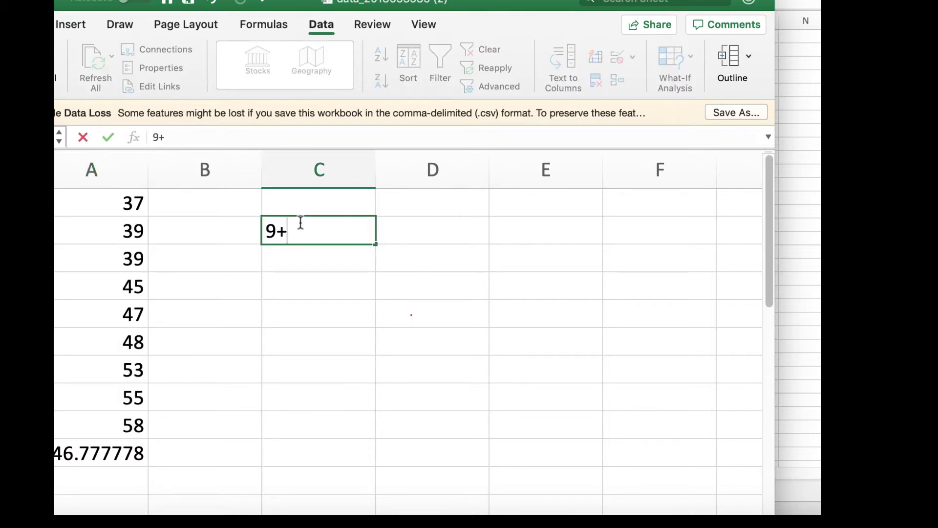
type("1")
left_click(268, 231)
type("=")
key("Return")
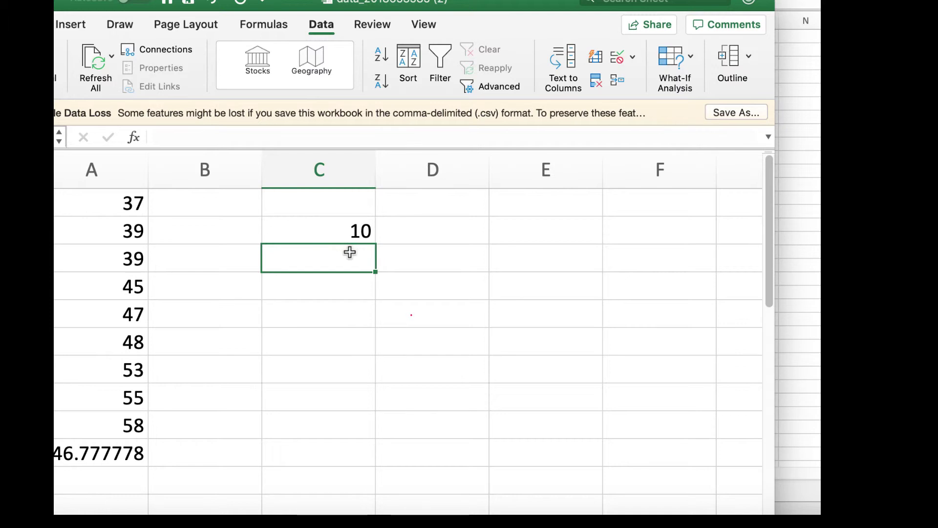
- Put =10/2 in C3 and the label '5th Data Value' in C4
type("=10/2")
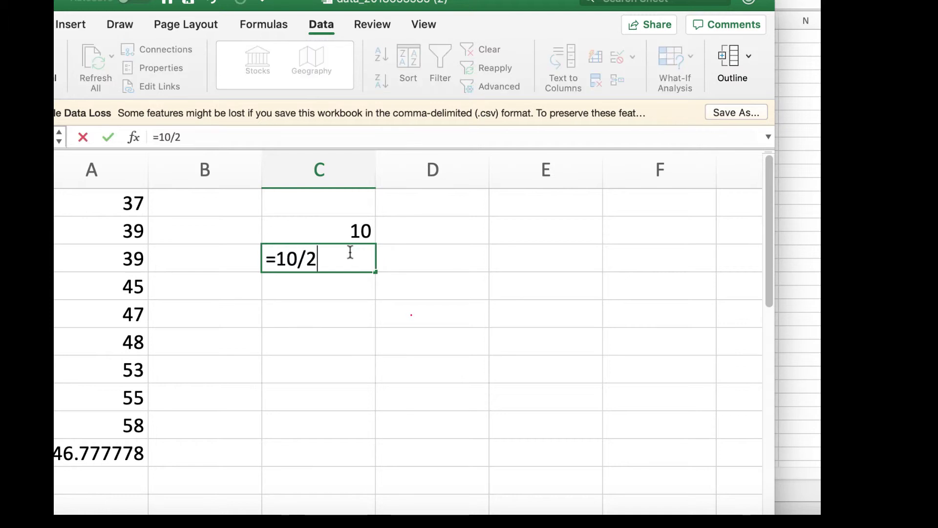
key("Return")
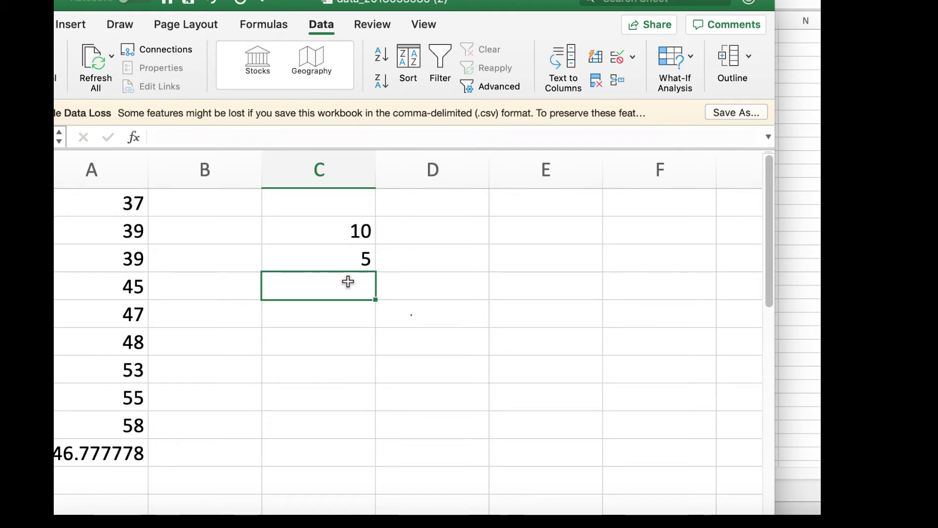
type("5th ")
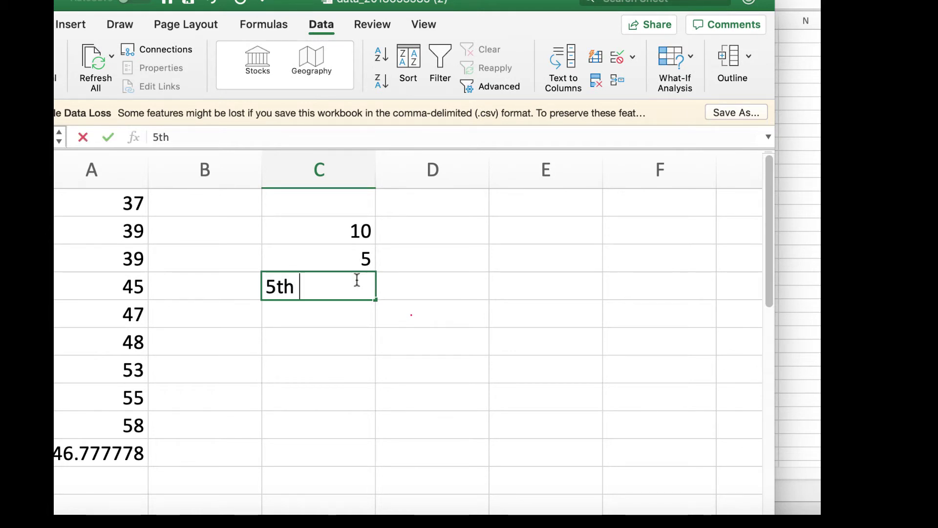
type("Data VAl")
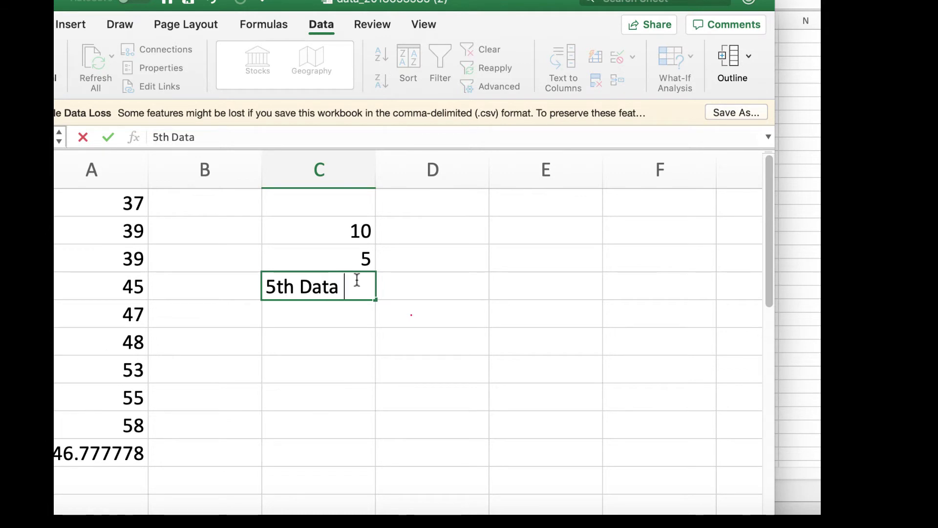
key("BackSpace")
key("BackSpace")
type("alue")
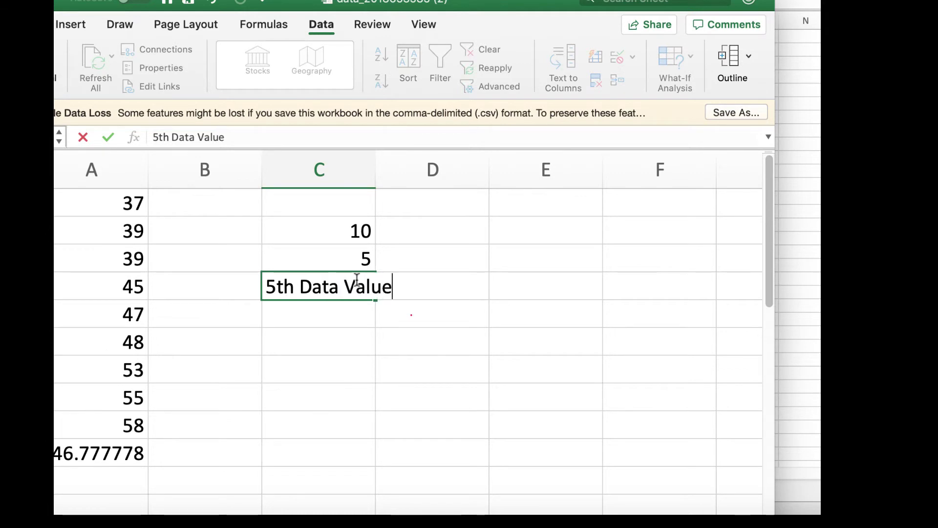
key("Return")
left_click(364, 425)
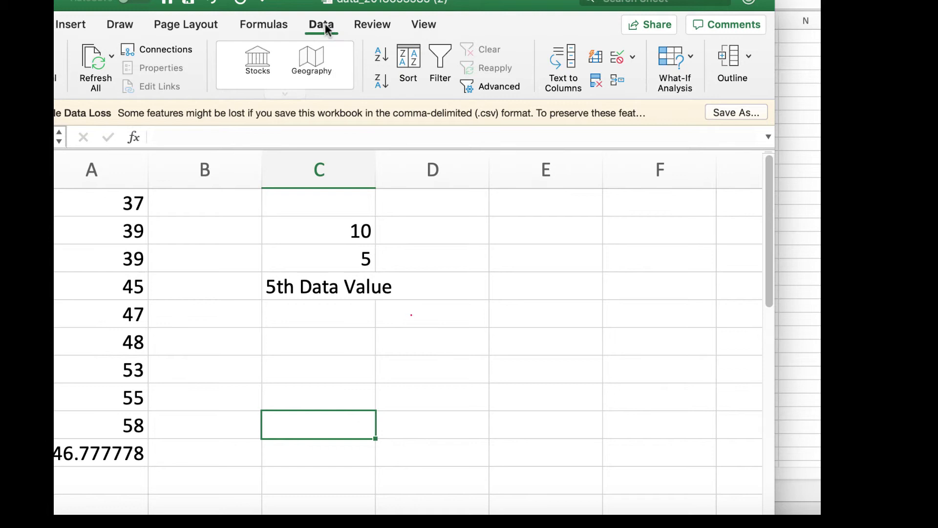
- In blue ink, circle 47 and brace the four values above and below, each marked 4
left_click(119, 27)
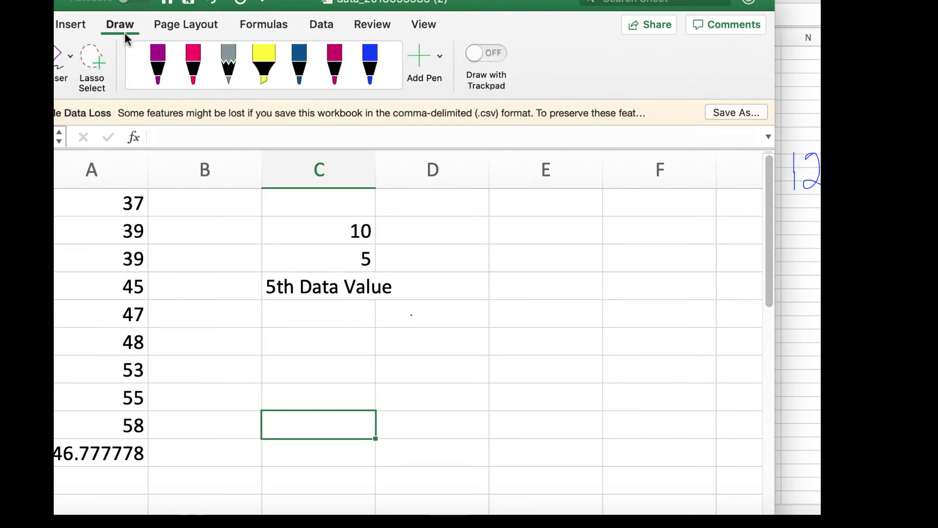
left_click(380, 65)
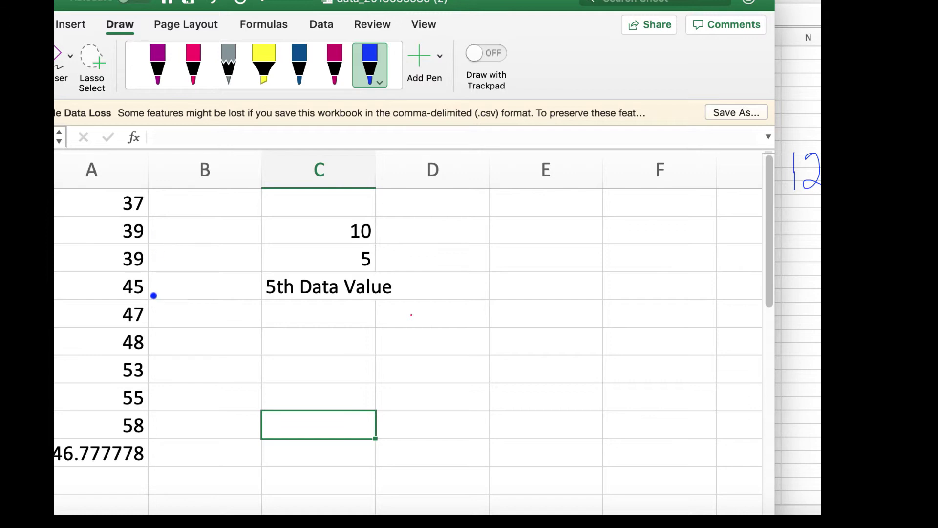
mouse_move(147, 304)
left_mouse_down()
mouse_move(117, 304)
mouse_move(122, 320)
mouse_move(147, 326)
mouse_move(144, 306)
left_mouse_up()
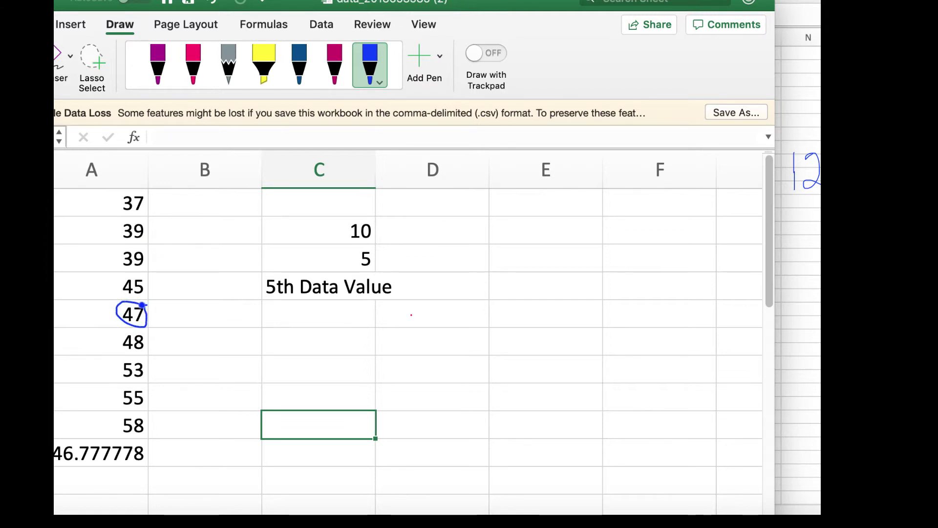
mouse_move(154, 193)
left_mouse_down()
mouse_move(165, 272)
mouse_move(151, 290)
left_mouse_up()
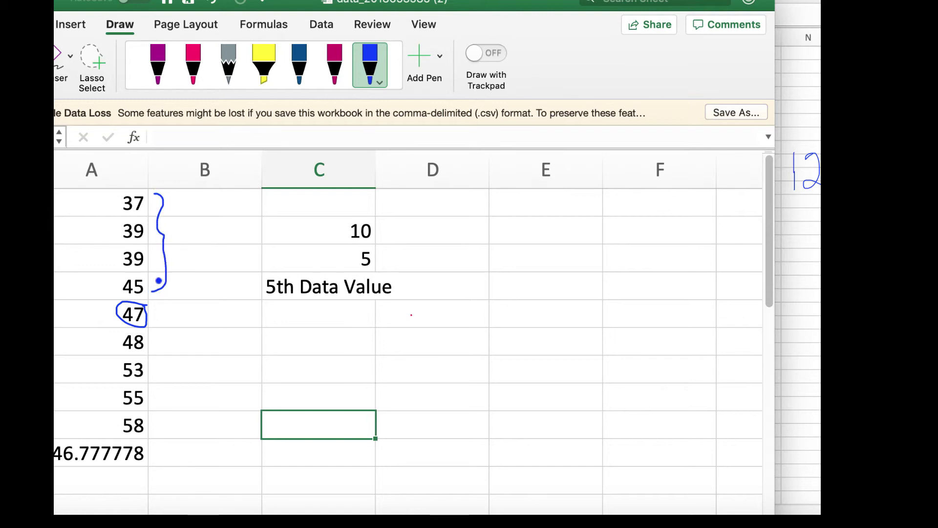
left_click_drag(182, 227, 193, 249)
mouse_move(151, 337)
left_mouse_down()
mouse_move(172, 377)
mouse_move(167, 427)
mouse_move(153, 431)
left_mouse_up()
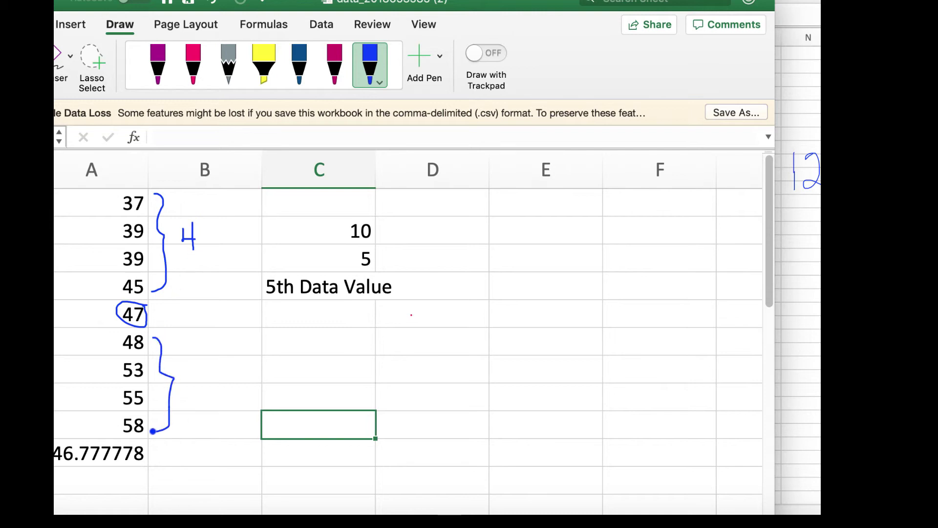
mouse_move(189, 368)
left_mouse_down()
mouse_move(204, 375)
mouse_move(201, 399)
left_mouse_up()
key("Escape")
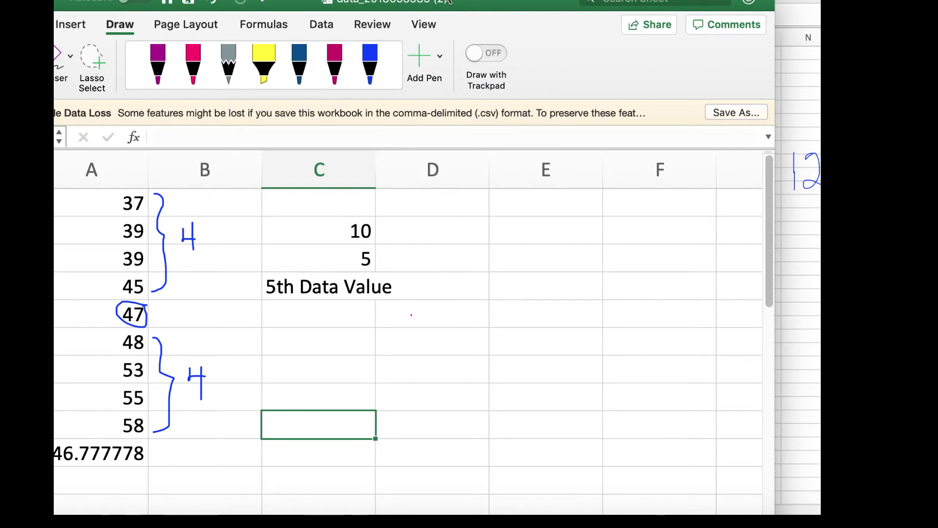
left_click_drag(464, 3, 533, 0)
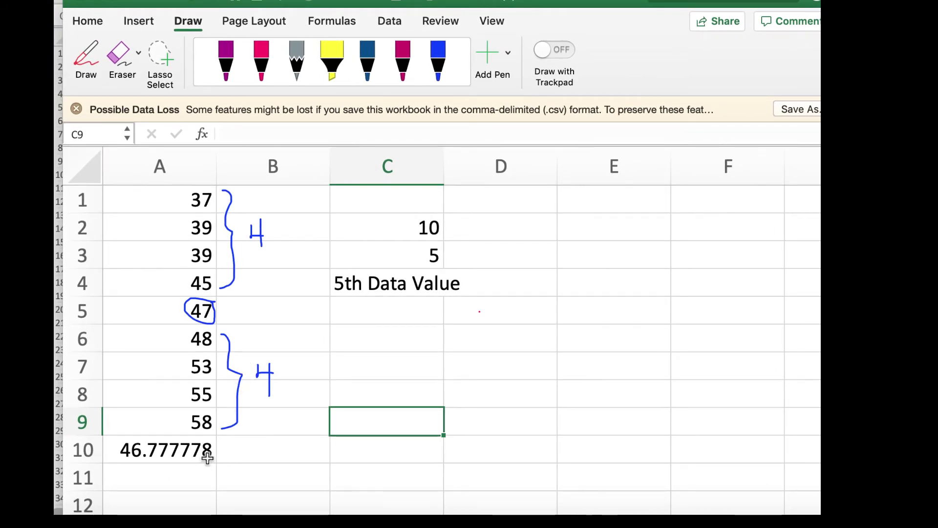
- Insert =MEDIAN(A1:A9) in A11 via the Formula Builder, giving 47
left_click(188, 454)
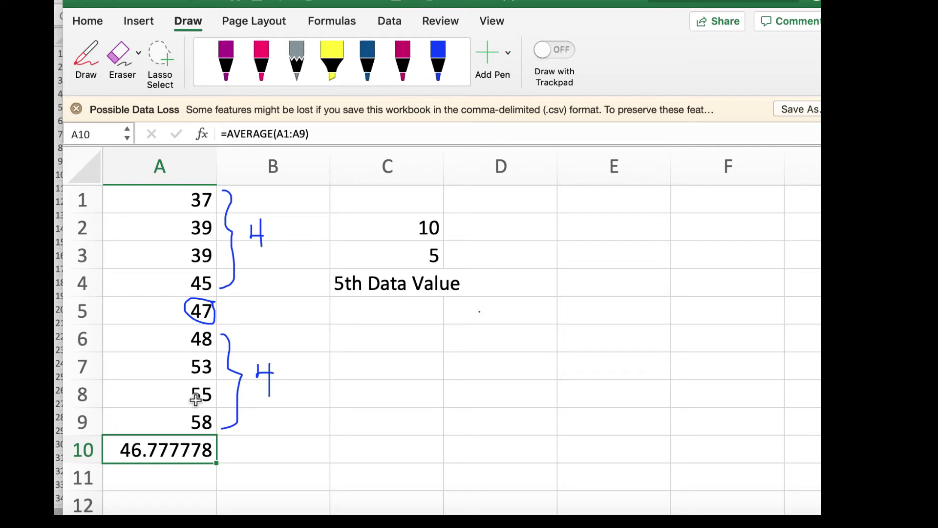
left_click(144, 478)
type("=")
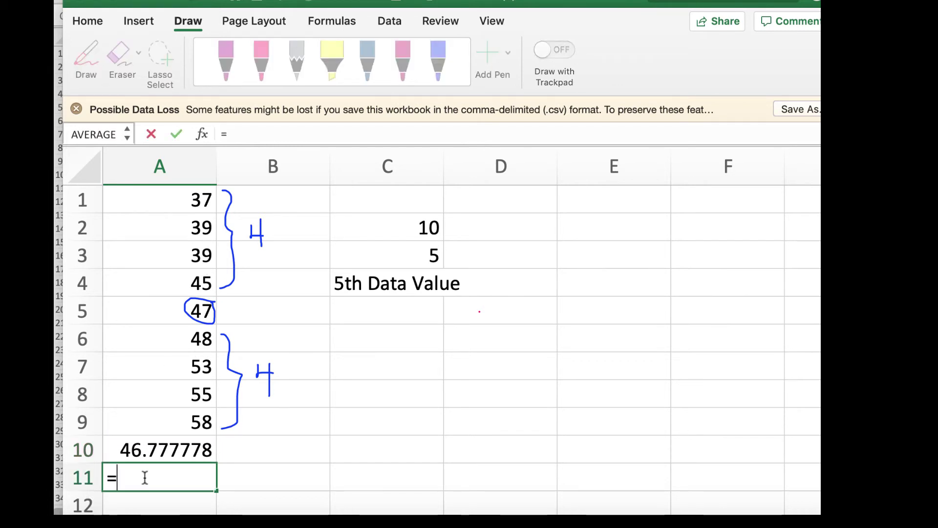
type("med")
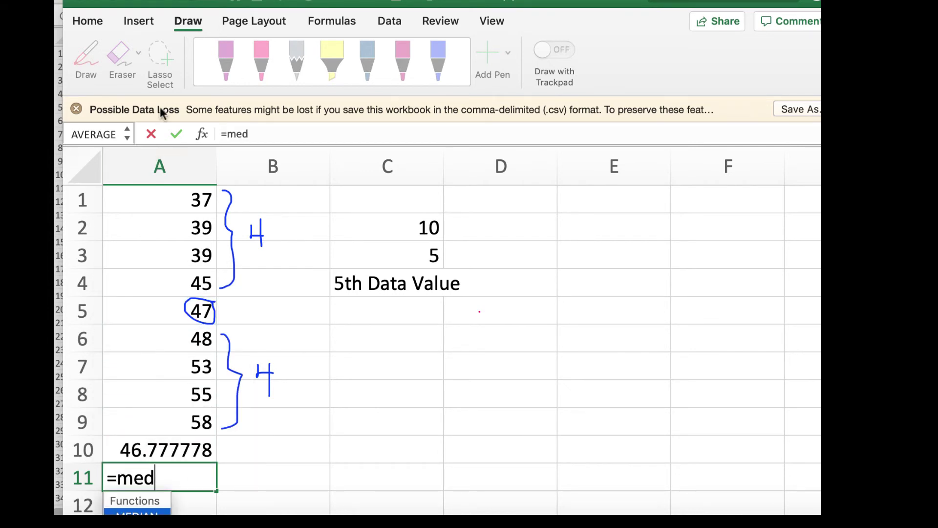
left_click(128, 138)
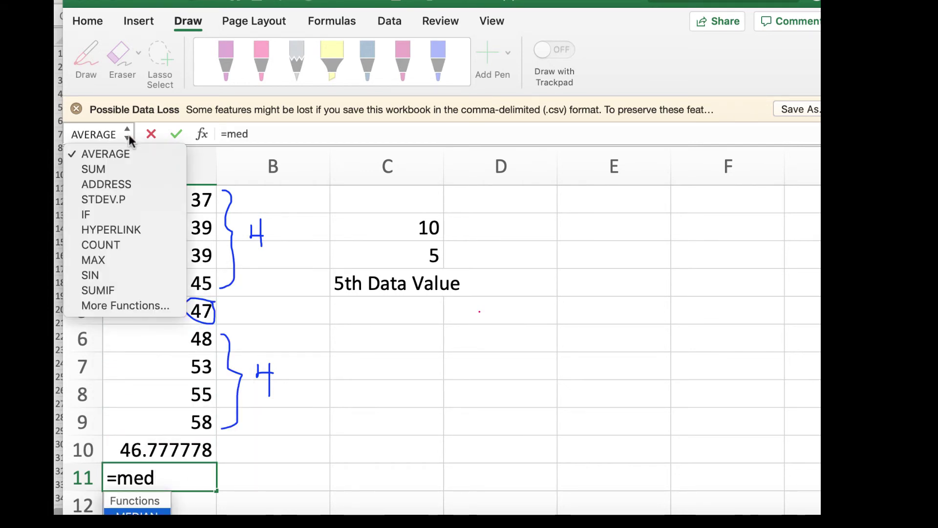
left_click(145, 306)
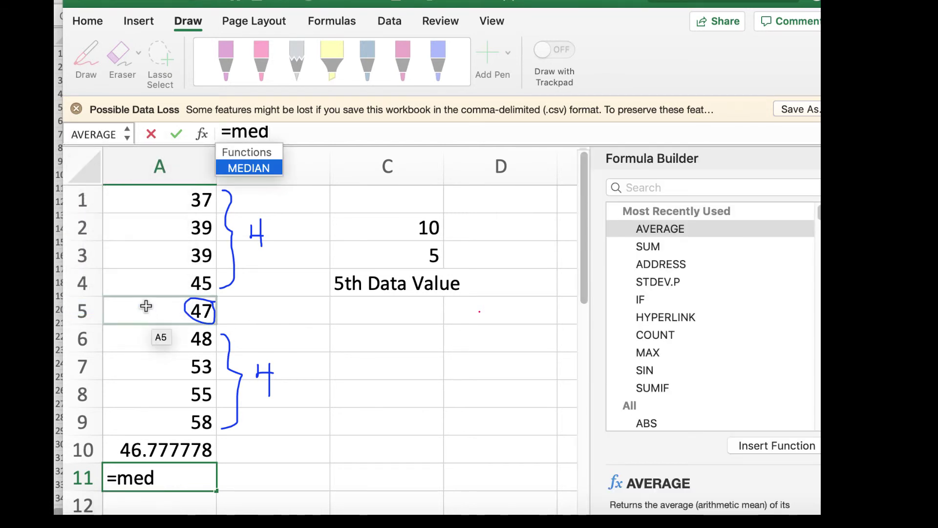
double_click(247, 164)
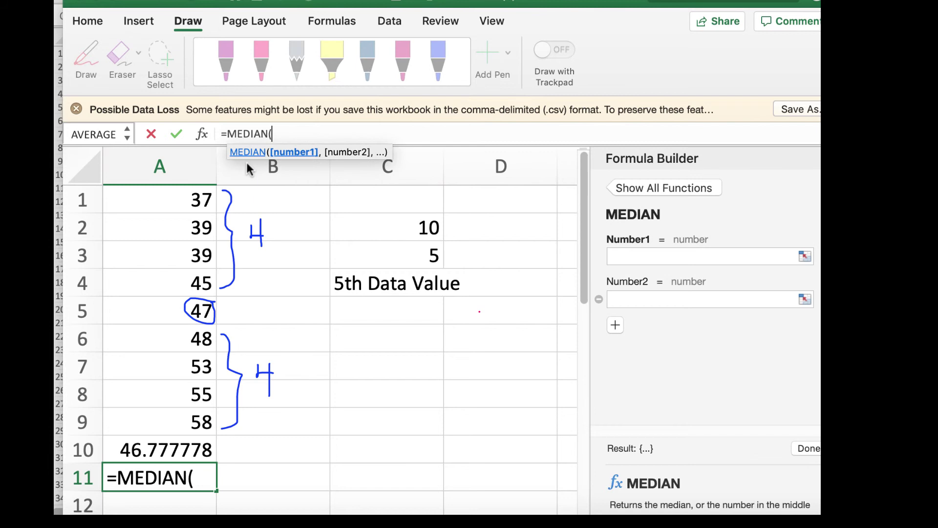
left_click(202, 201)
left_click_drag(202, 201, 194, 422)
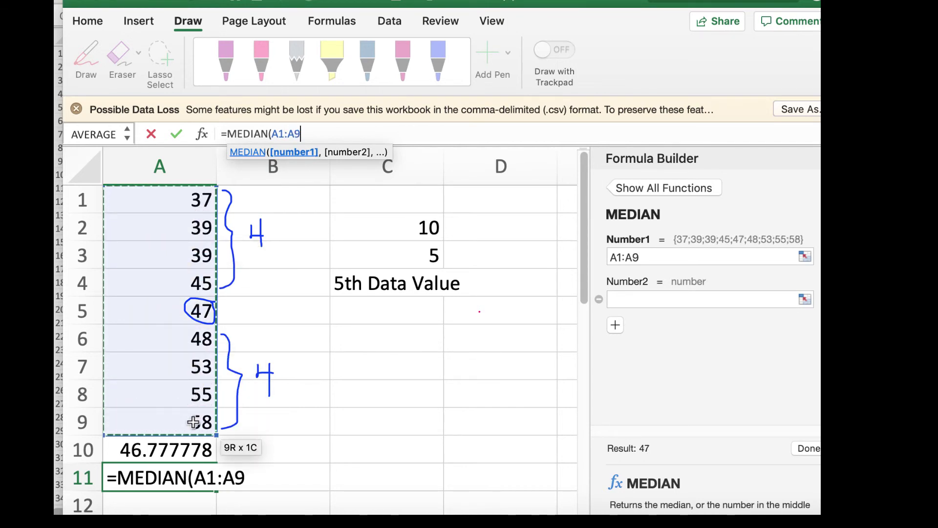
key("Return")
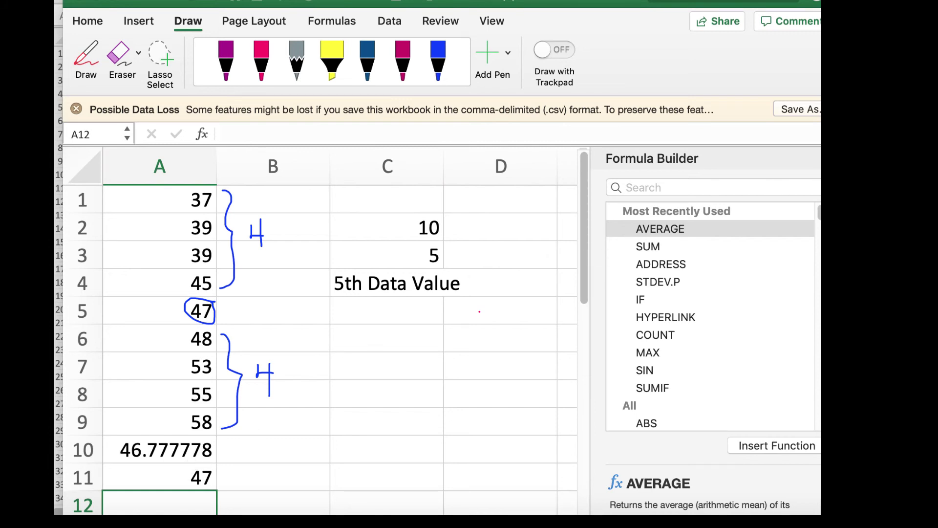
- Enter 47 as the median answer in ALEKS and return to Excel
left_click(817, 158)
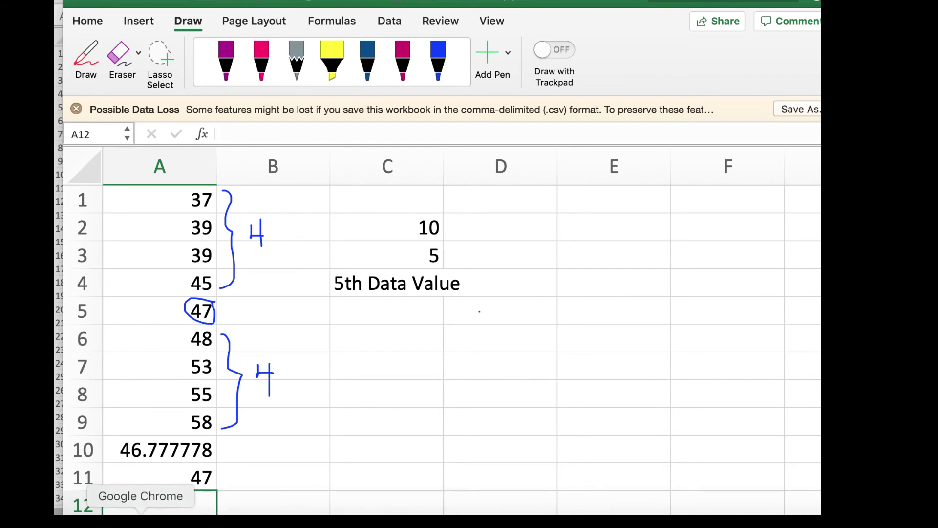
left_click(141, 519)
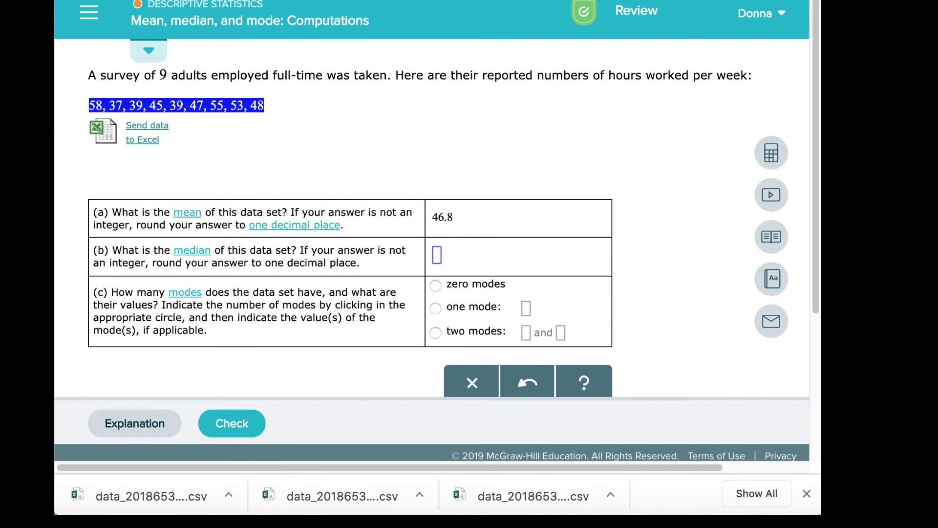
type("47")
left_click(267, 519)
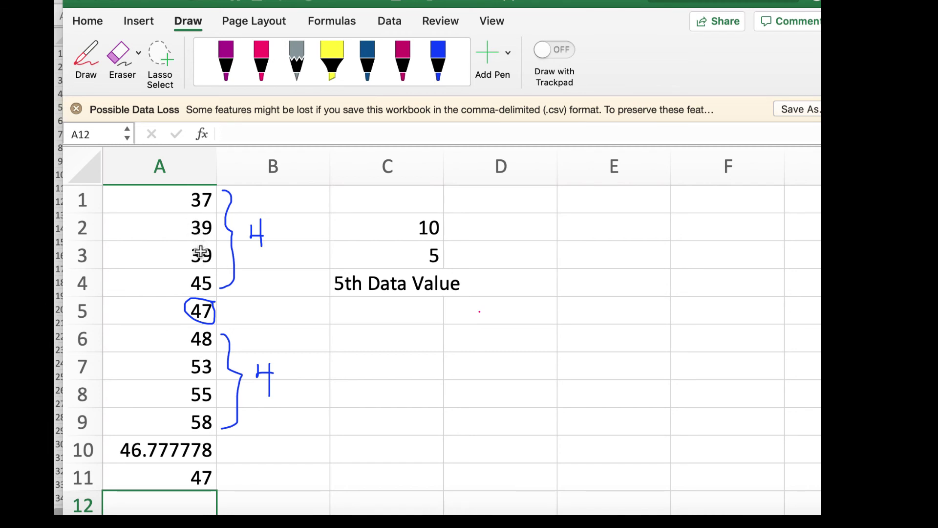
- Erase the blue median marks and bracket the two 39s in A2:A3 in pink
left_click(122, 58)
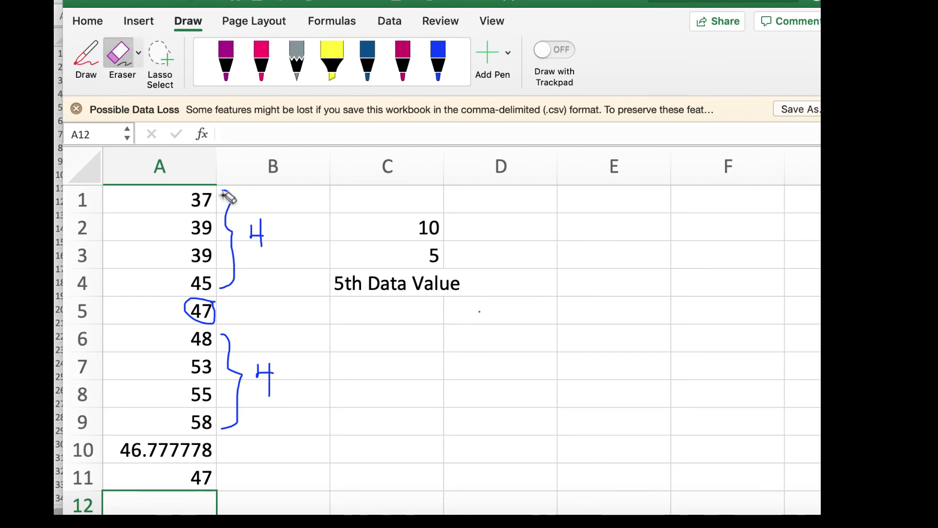
mouse_move(226, 195)
left_mouse_down()
mouse_move(225, 303)
mouse_move(229, 287)
mouse_move(243, 300)
mouse_move(237, 405)
mouse_move(273, 377)
left_mouse_up()
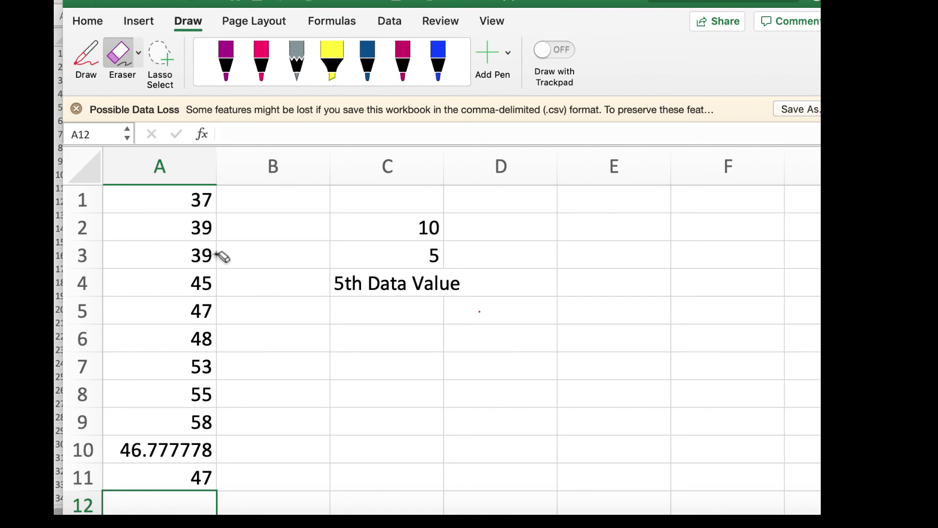
left_click(262, 65)
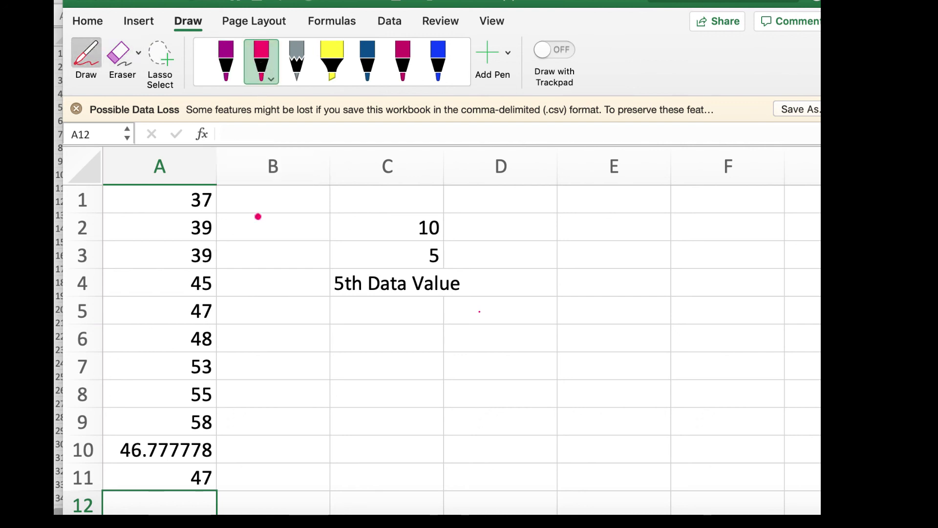
mouse_move(221, 219)
left_mouse_down()
mouse_move(185, 219)
mouse_move(182, 269)
mouse_move(228, 268)
mouse_move(226, 219)
mouse_move(210, 221)
left_mouse_up()
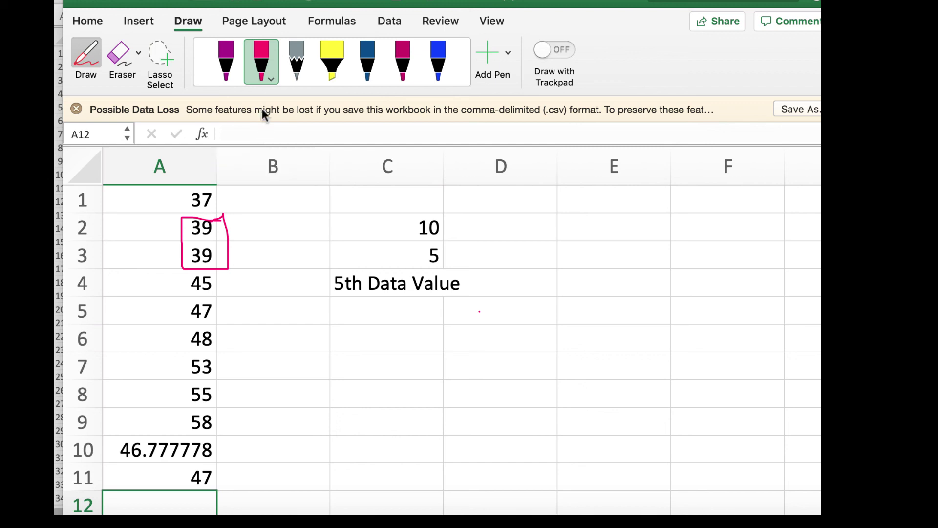
- In ALEKS part (c), select the one-mode option and enter 39
left_click(141, 518)
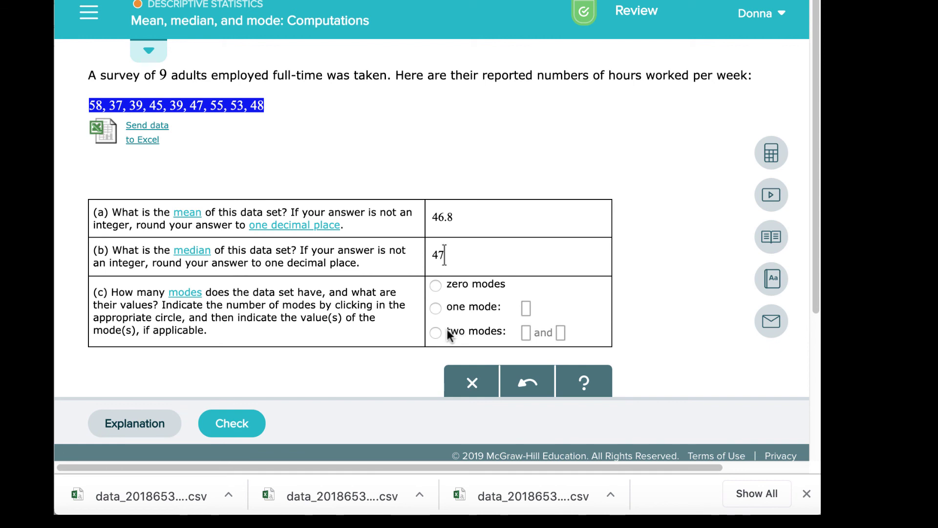
left_click(435, 309)
type("39")
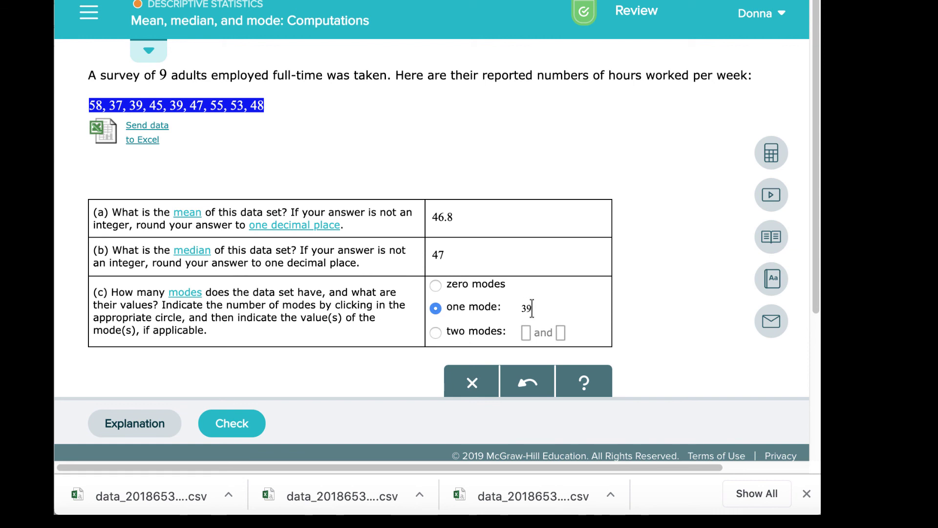